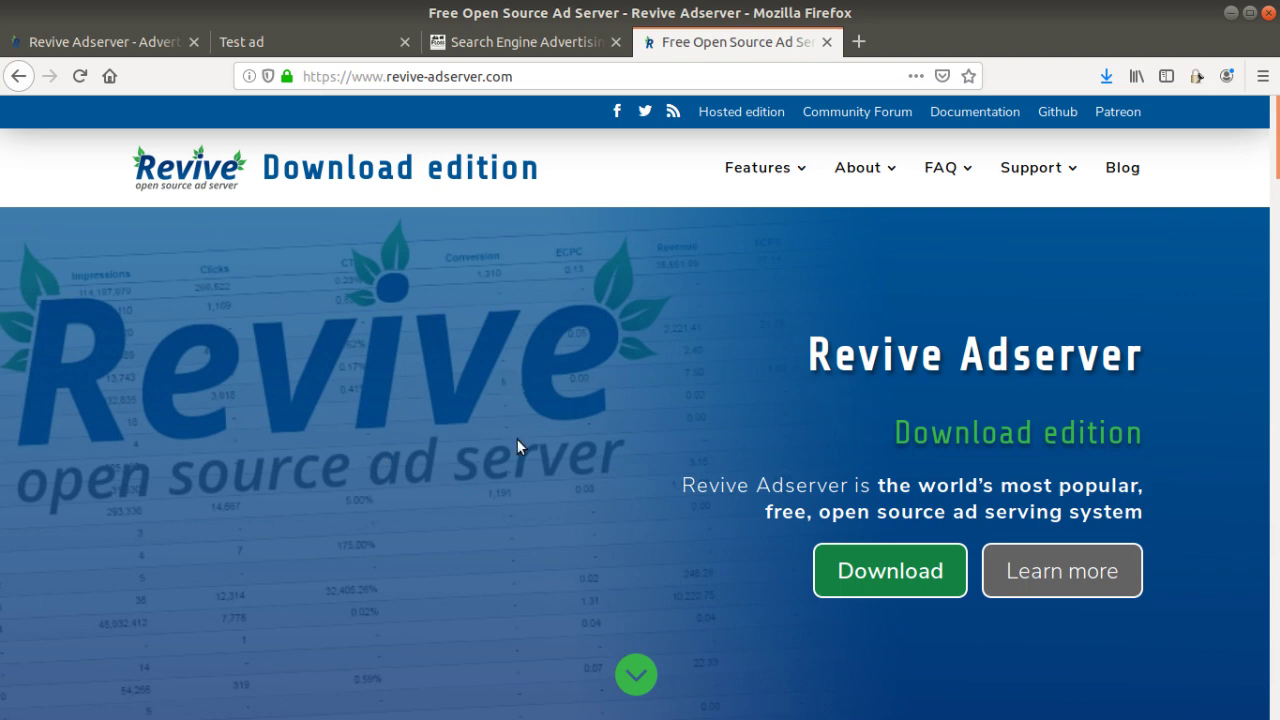
Inspect the Test ad page and its HTML source, then open the 'Publishing your first ad' assignment
{"action": "left_click", "coordinate": [309, 50]}
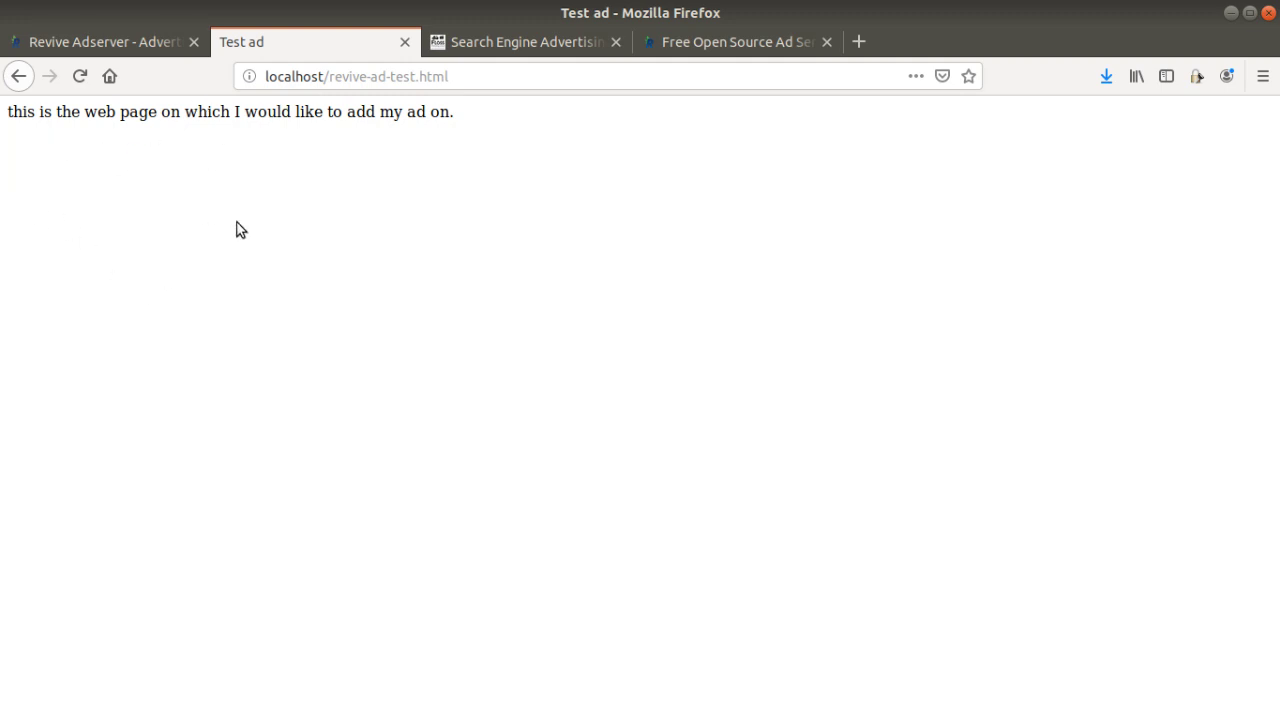
{"action": "key", "text": "ctrl+u"}
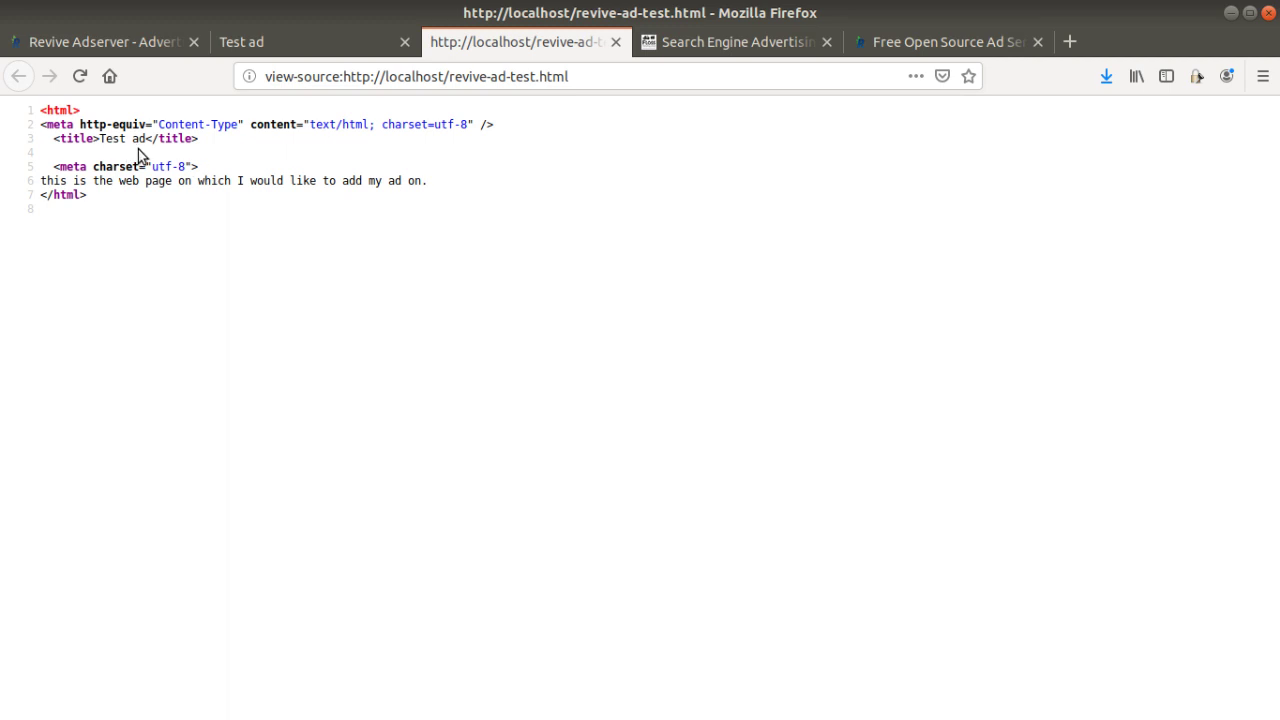
{"action": "left_click", "coordinate": [268, 42]}
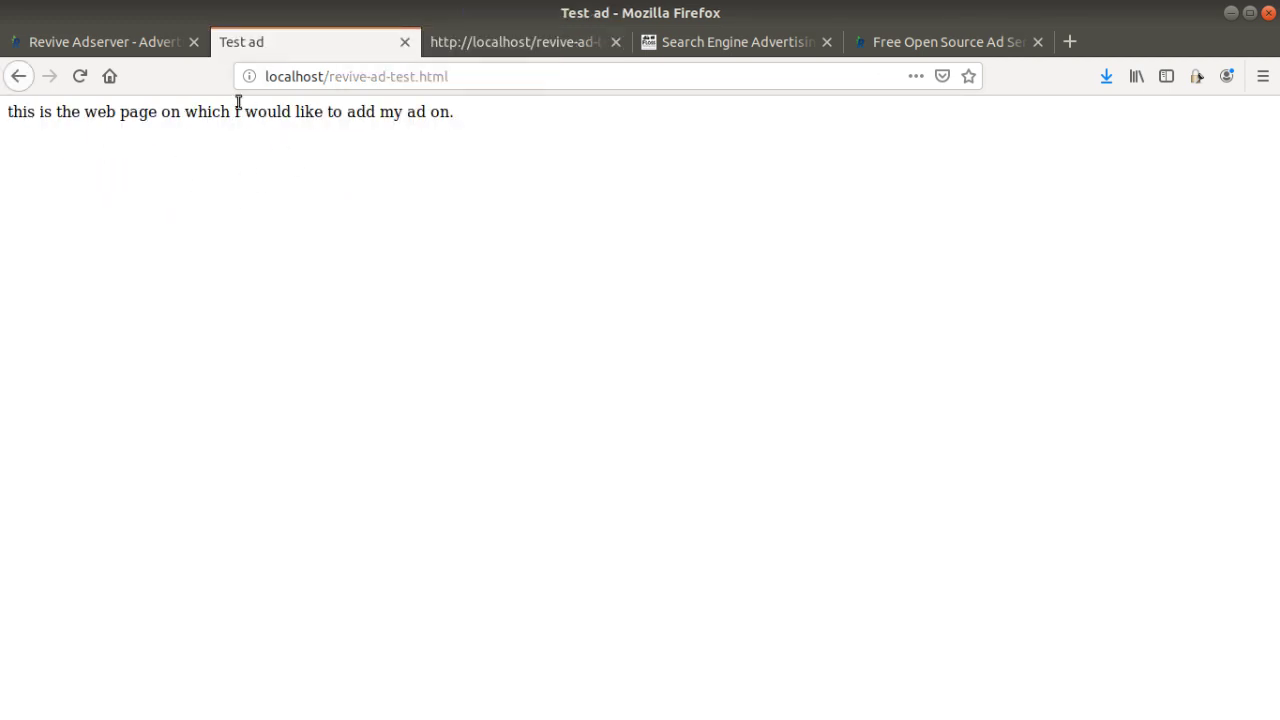
{"action": "left_click", "coordinate": [155, 42]}
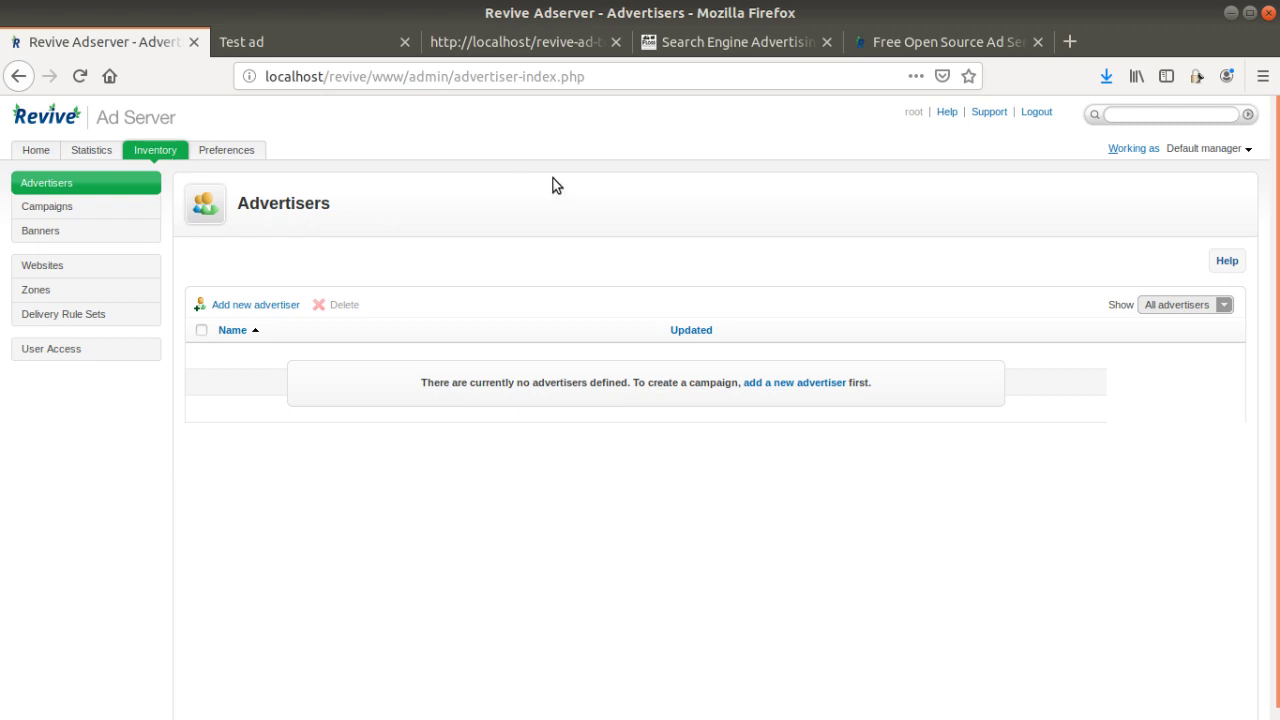
{"action": "left_click", "coordinate": [675, 42]}
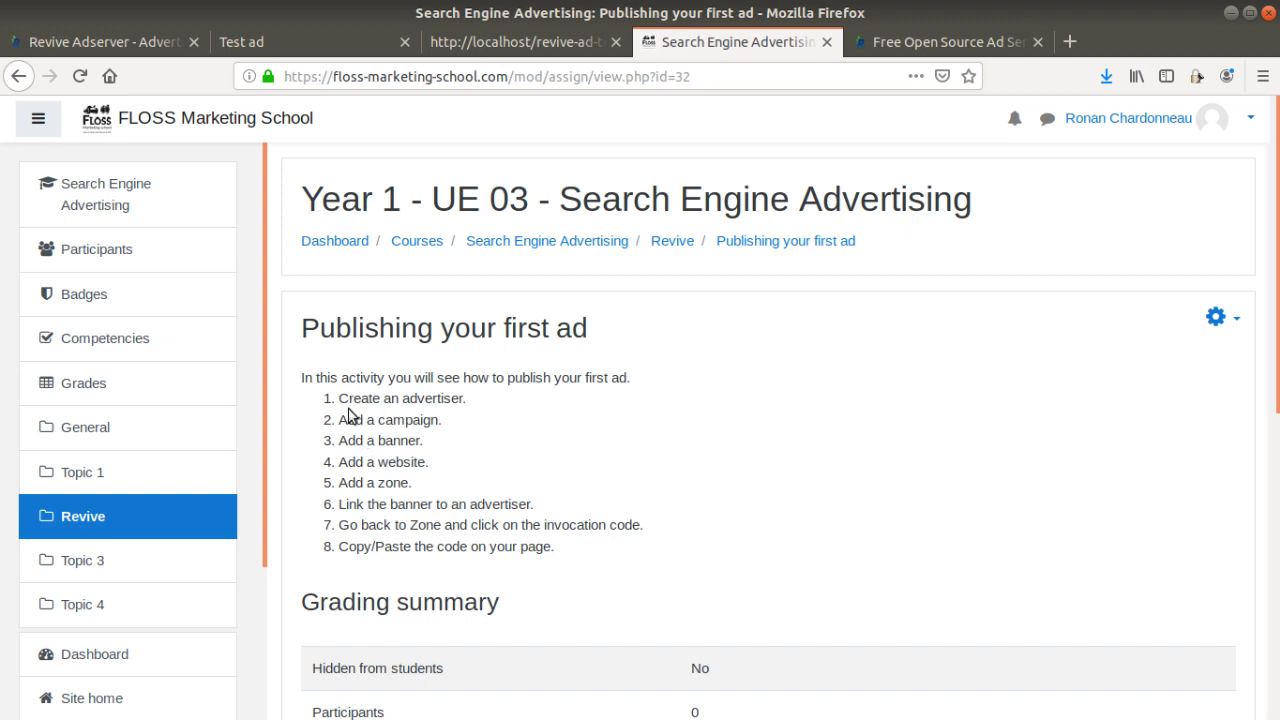
{"action": "left_click_drag", "start_coordinate": [339, 398], "coordinate": [466, 398]}
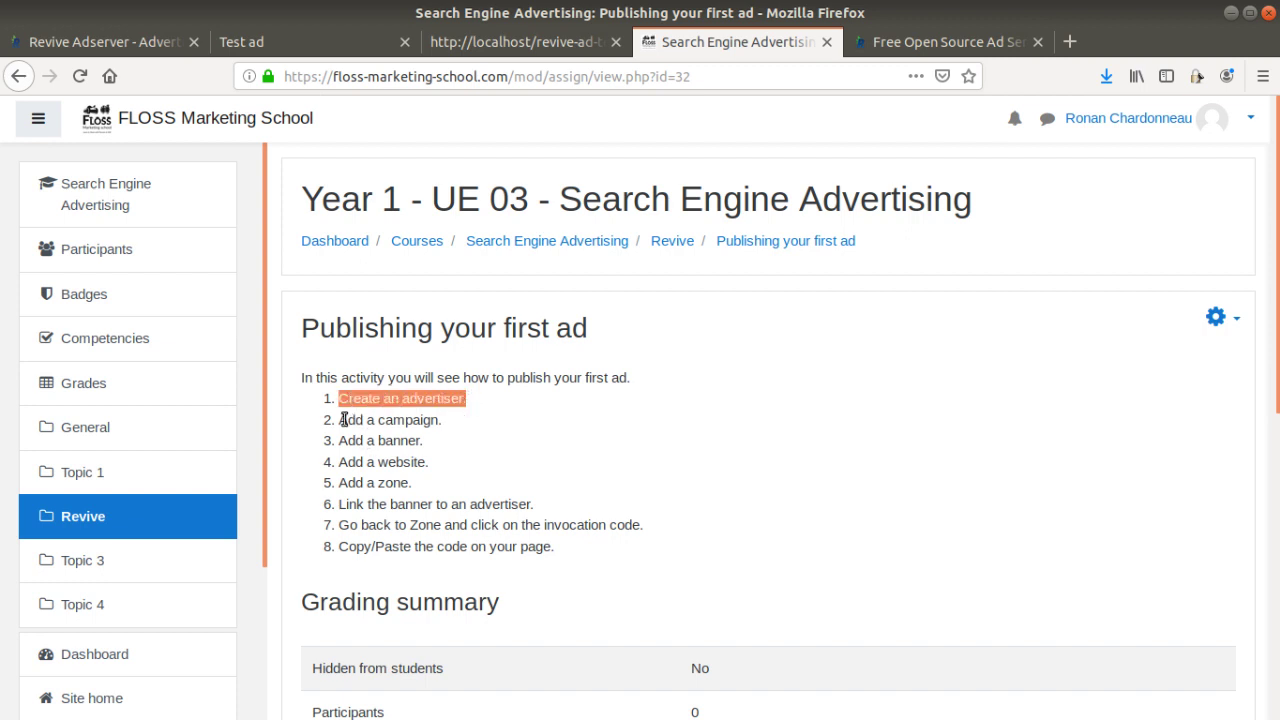
{"action": "left_click_drag", "start_coordinate": [339, 420], "coordinate": [441, 420]}
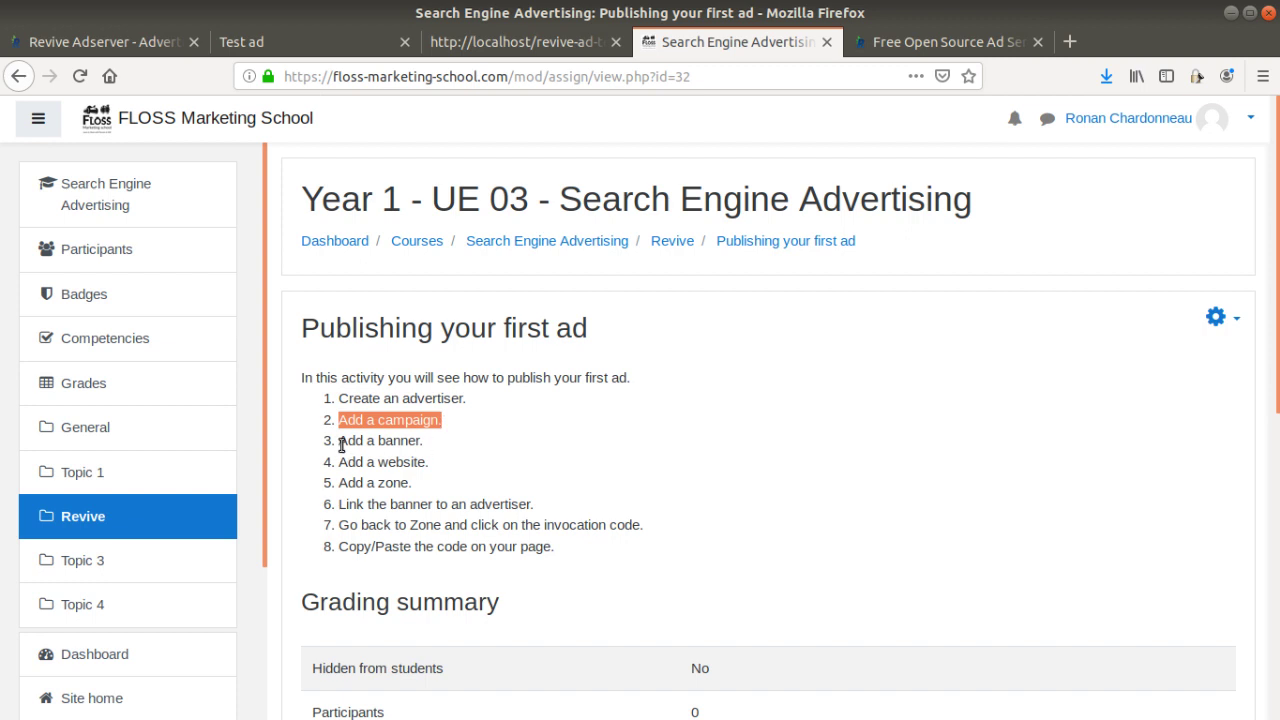
{"action": "left_click_drag", "start_coordinate": [339, 440], "coordinate": [423, 440]}
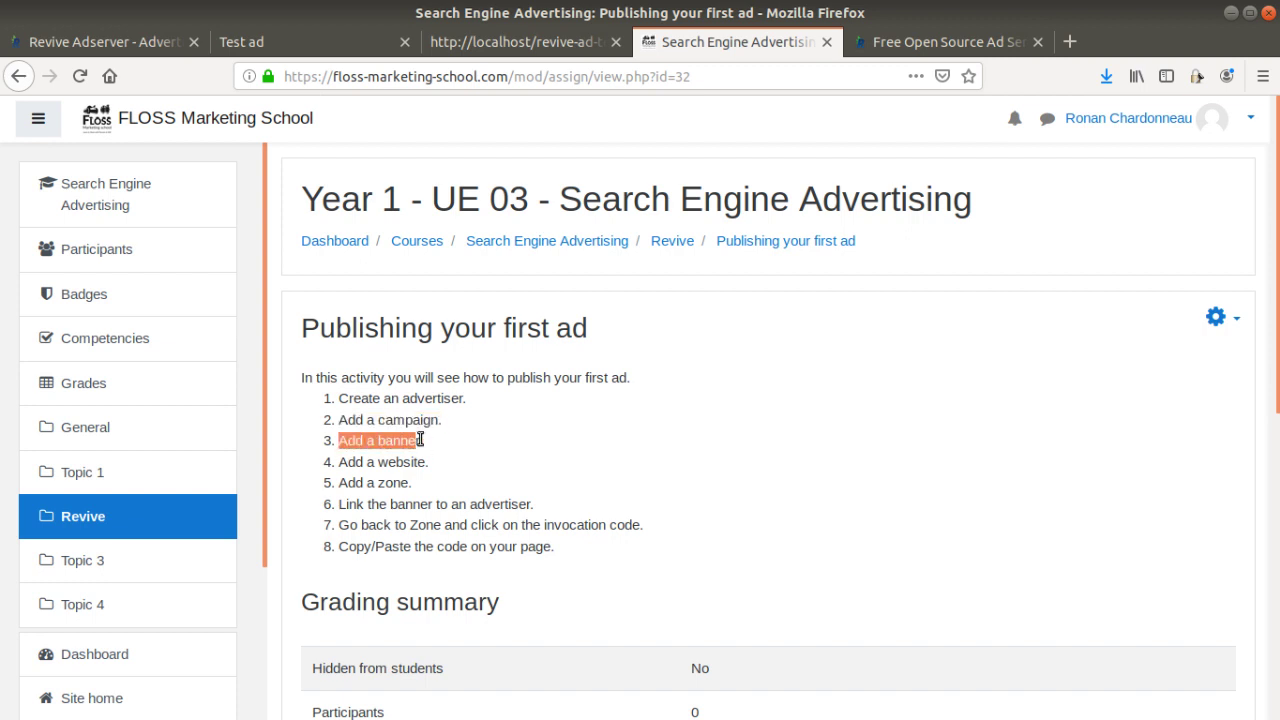
{"action": "left_click", "coordinate": [341, 483]}
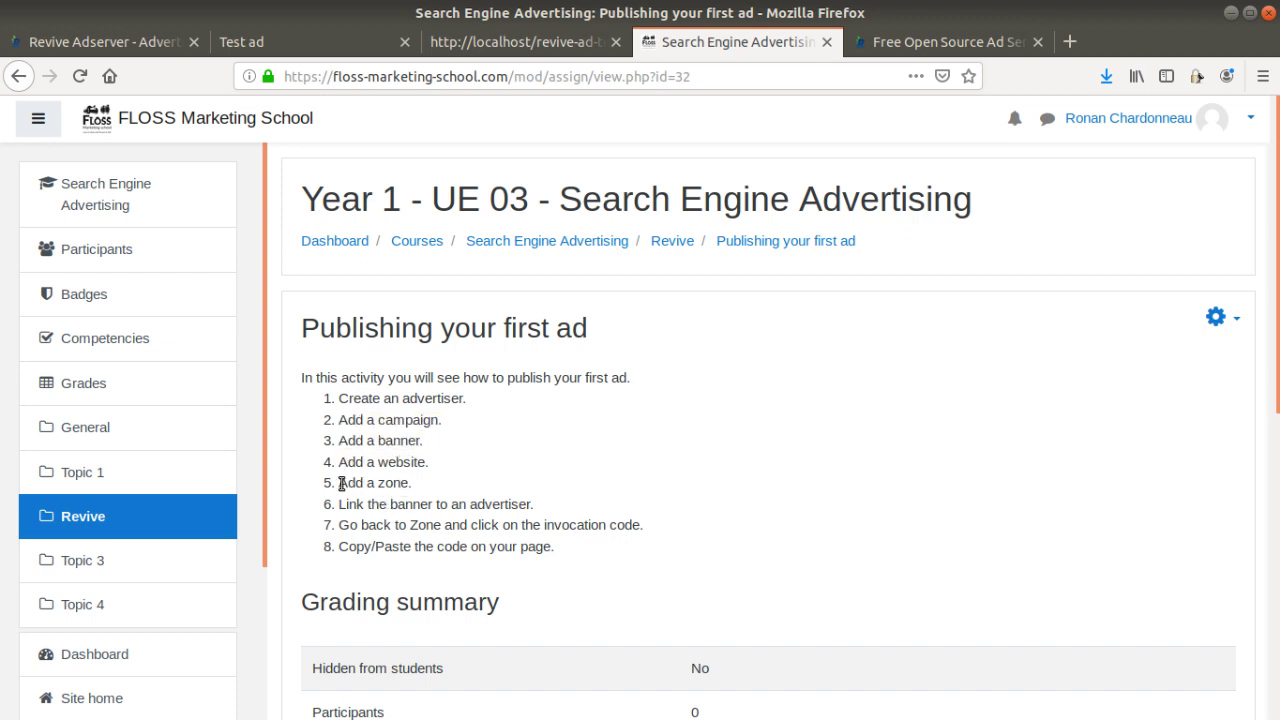
{"action": "left_click_drag", "start_coordinate": [341, 483], "coordinate": [413, 483]}
{"action": "left_click", "coordinate": [341, 503]}
{"action": "left_click_drag", "start_coordinate": [340, 503], "coordinate": [533, 503]}
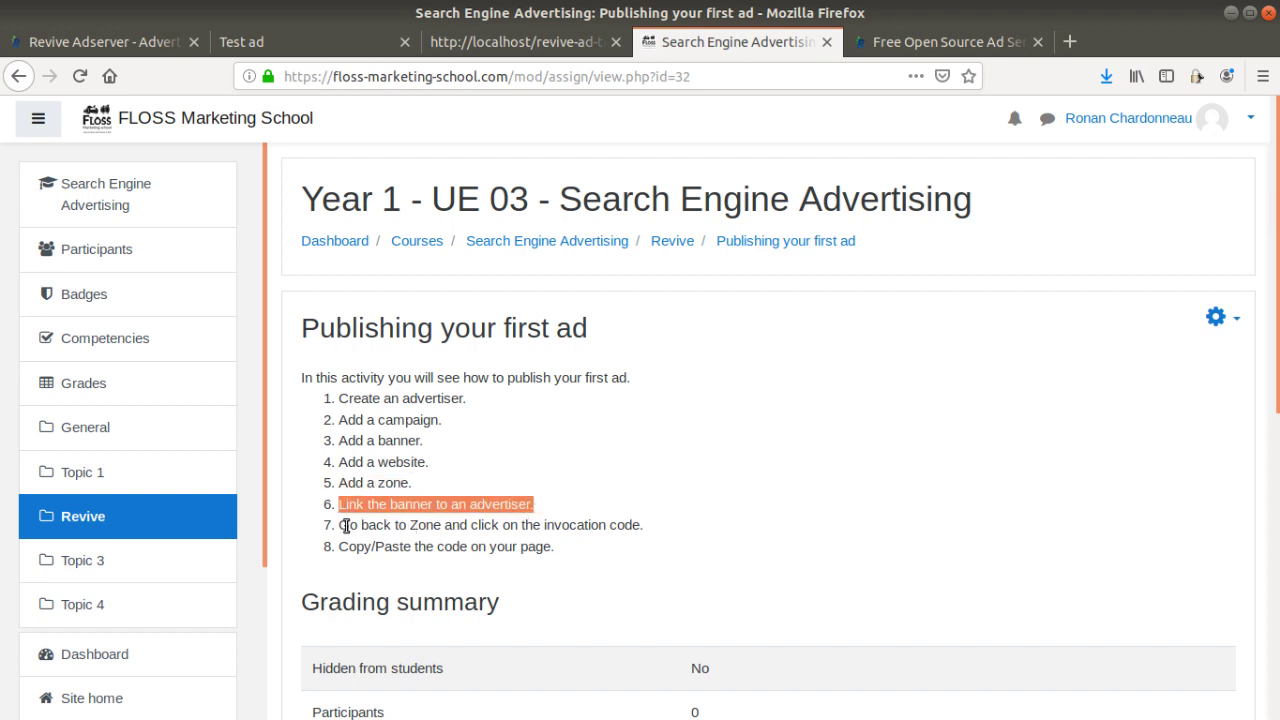
{"action": "left_click_drag", "start_coordinate": [341, 524], "coordinate": [641, 524]}
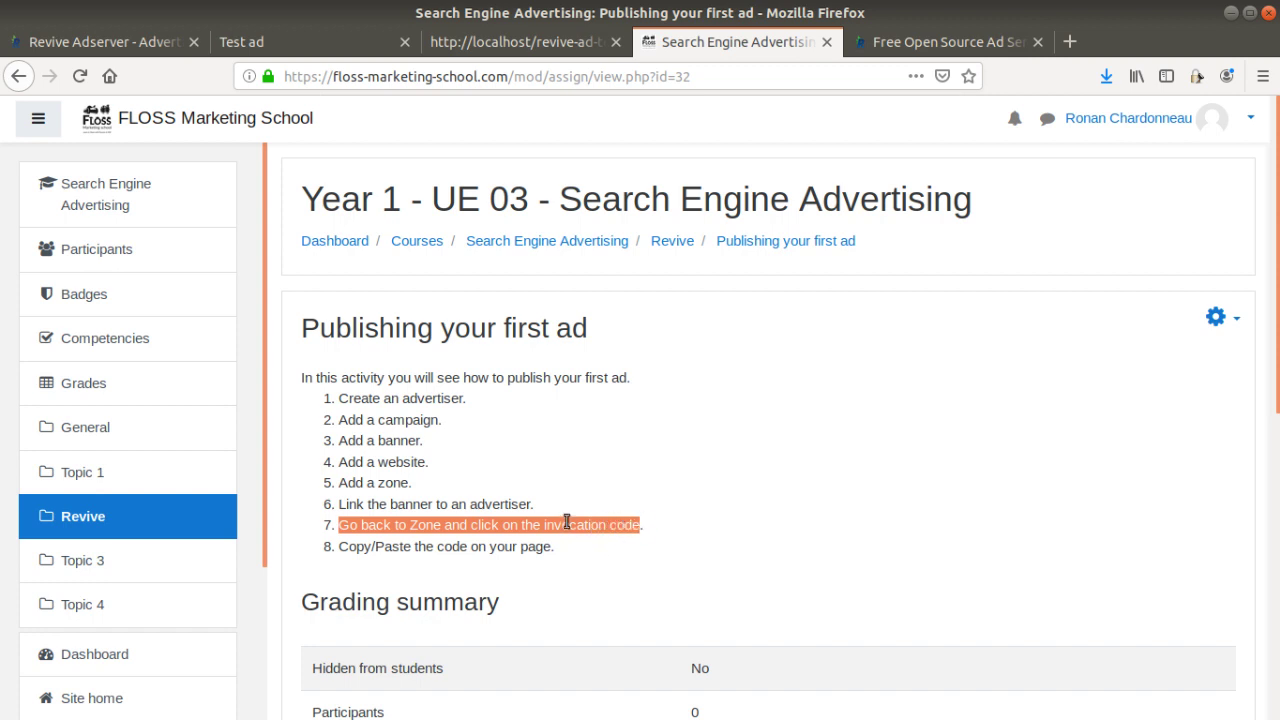
{"action": "left_click", "coordinate": [521, 477]}
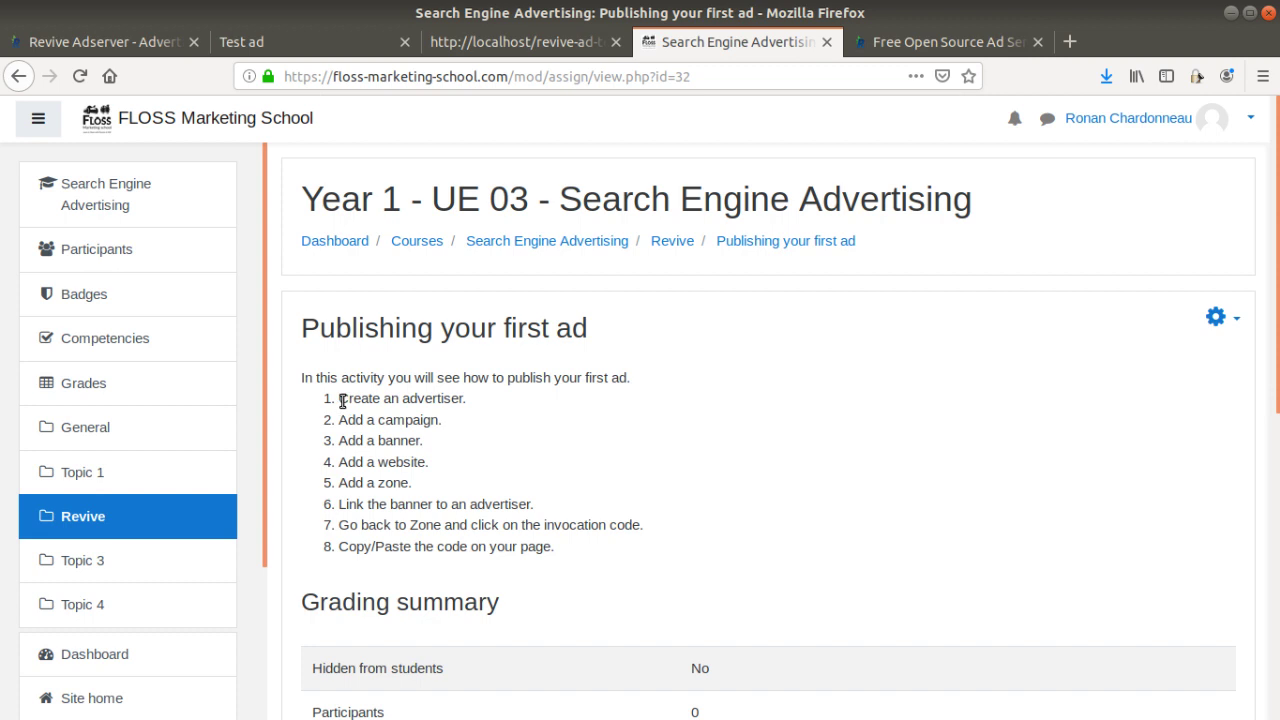
{"action": "left_click_drag", "start_coordinate": [342, 400], "coordinate": [586, 546]}
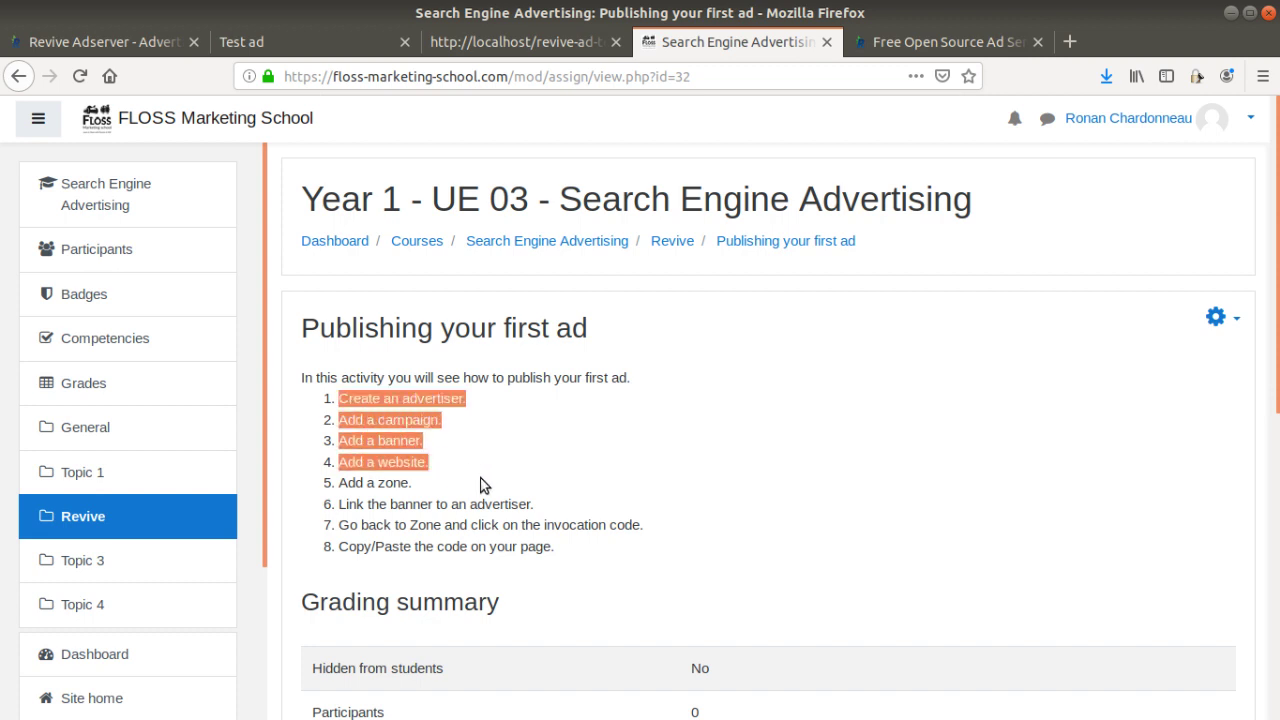
{"action": "left_click", "coordinate": [586, 463]}
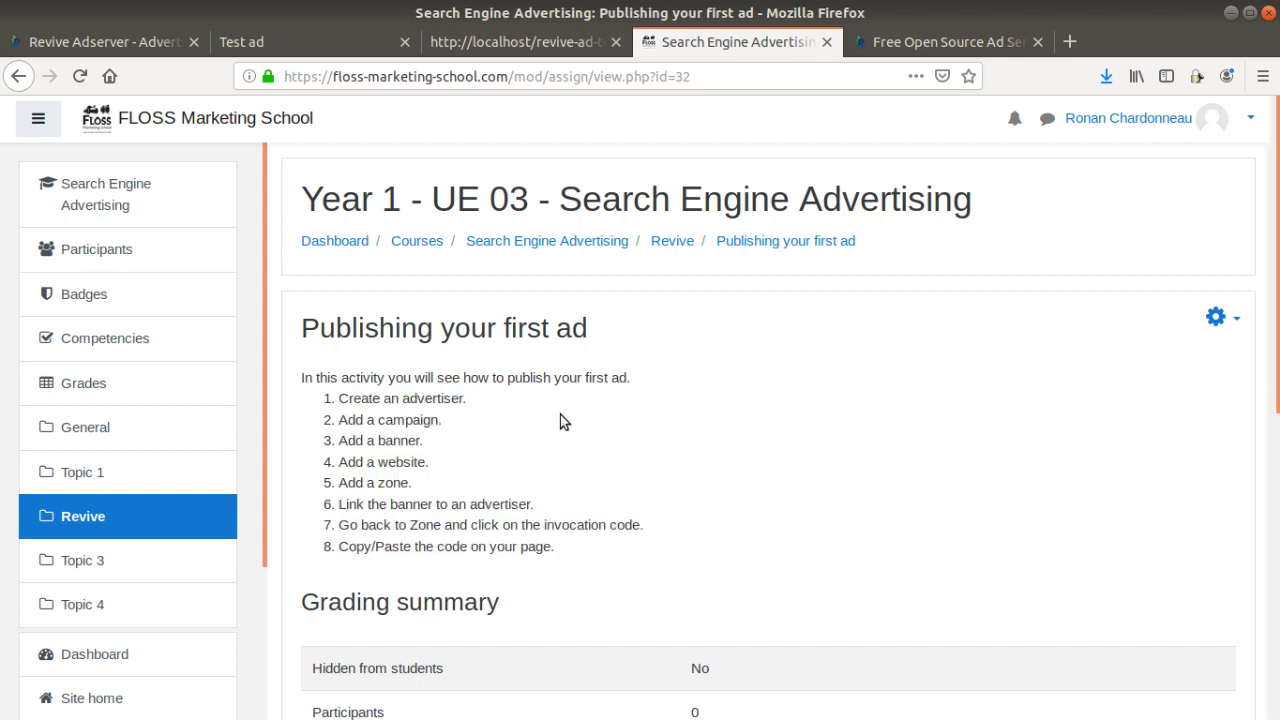
Create advertiser Floss with contact name Floss and the suggested school email address
{"action": "left_click", "coordinate": [137, 45]}
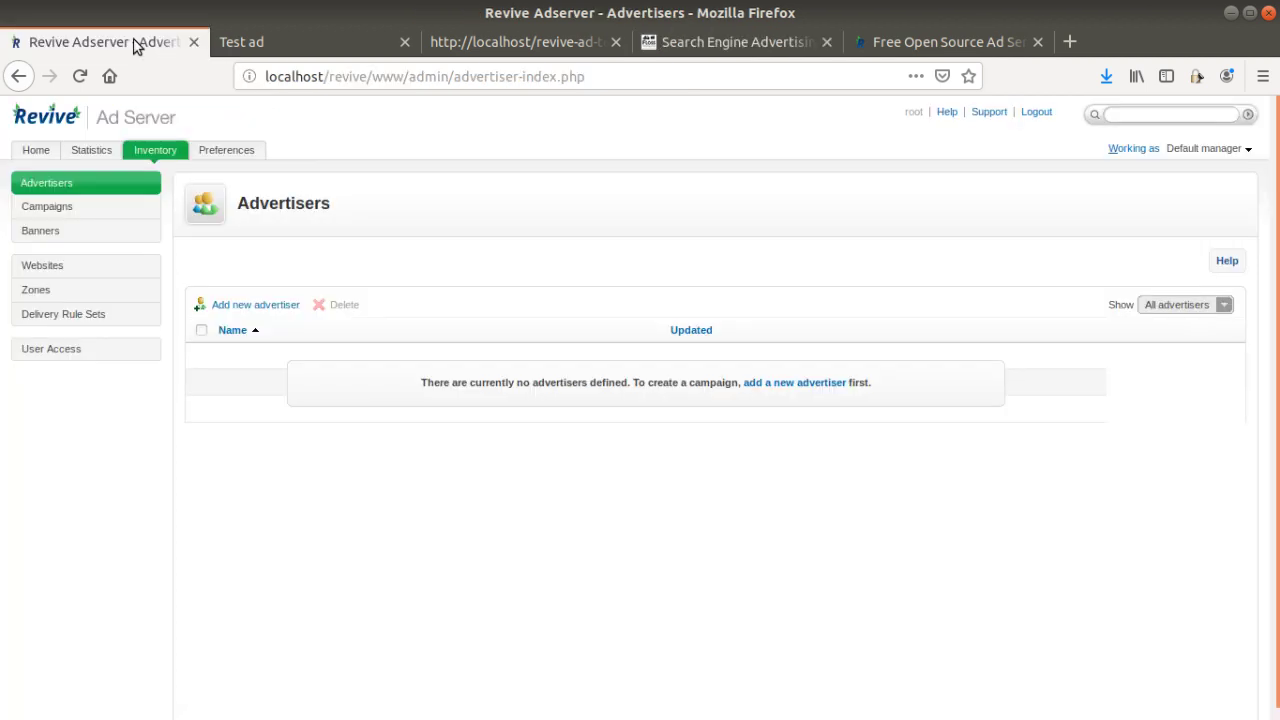
{"action": "left_click", "coordinate": [254, 304]}
{"action": "left_click_drag", "start_coordinate": [460, 350], "coordinate": [362, 342]}
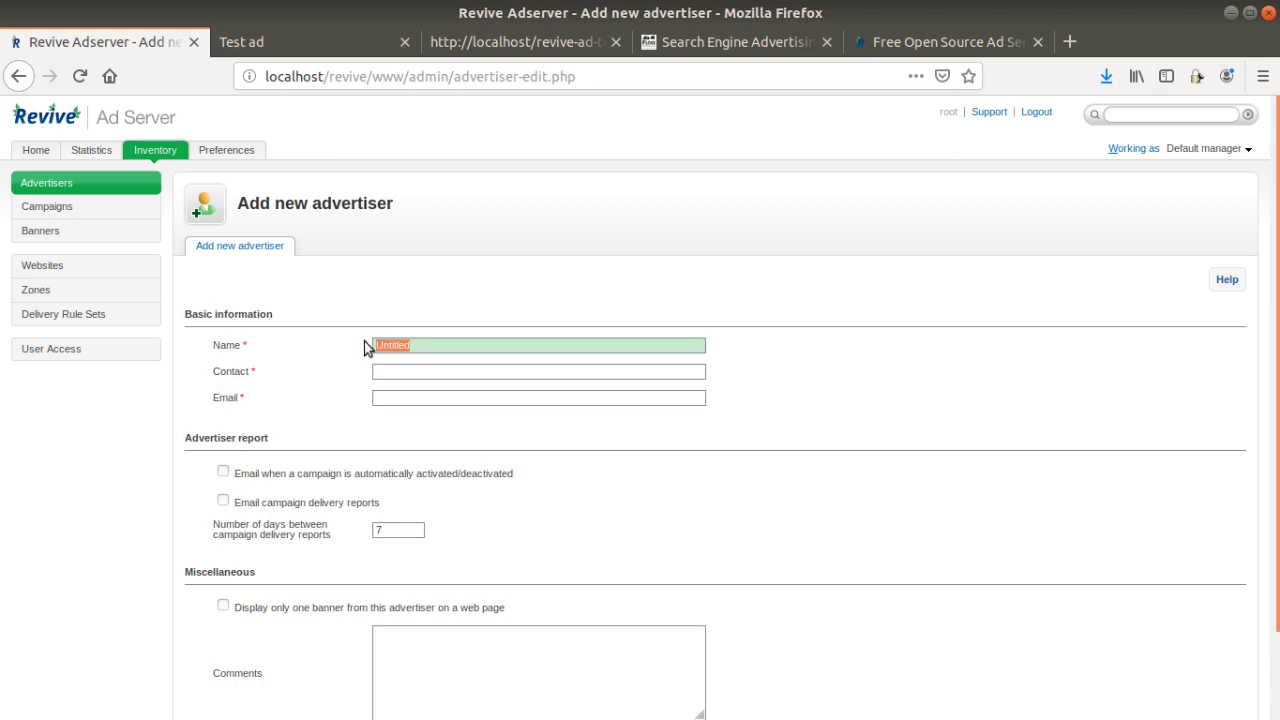
{"action": "type", "text": "Floss"}
{"action": "key", "text": "ctrl+a"}
{"action": "key", "text": "ctrl+c"}
{"action": "left_click", "coordinate": [388, 377]}
{"action": "key", "text": "ctrl+v"}
{"action": "left_click", "coordinate": [386, 399]}
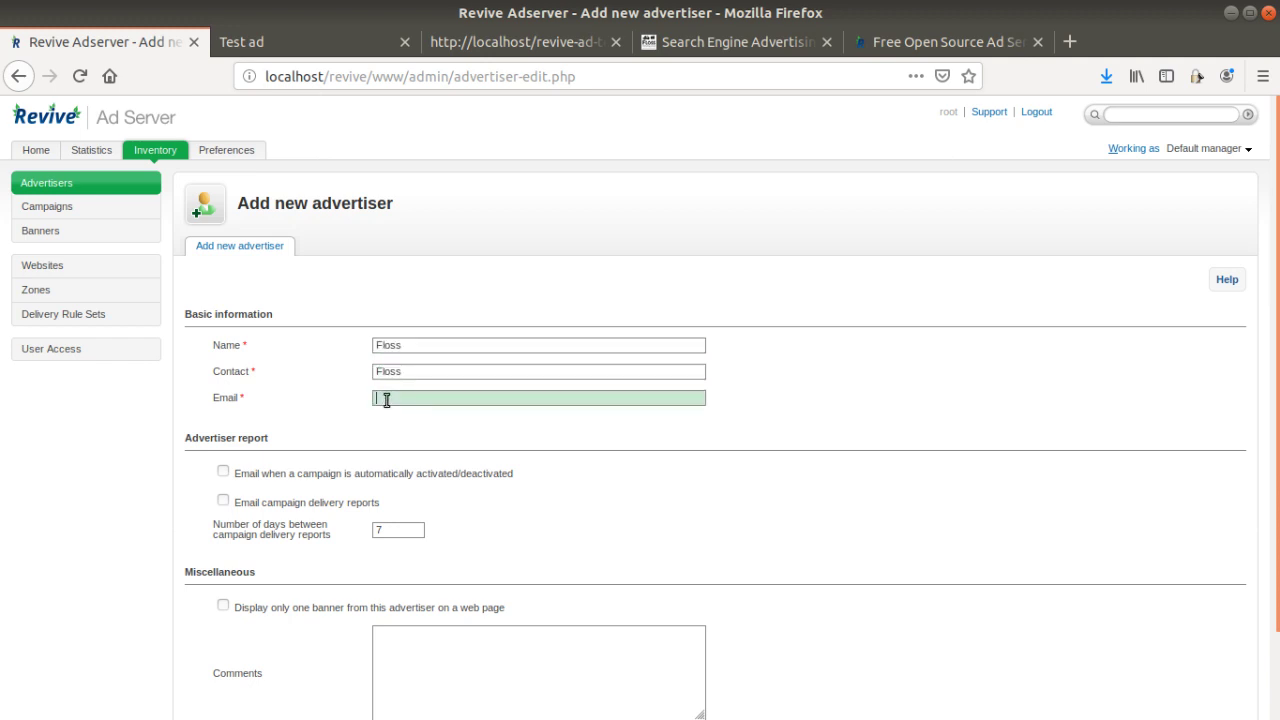
{"action": "left_click", "coordinate": [408, 420]}
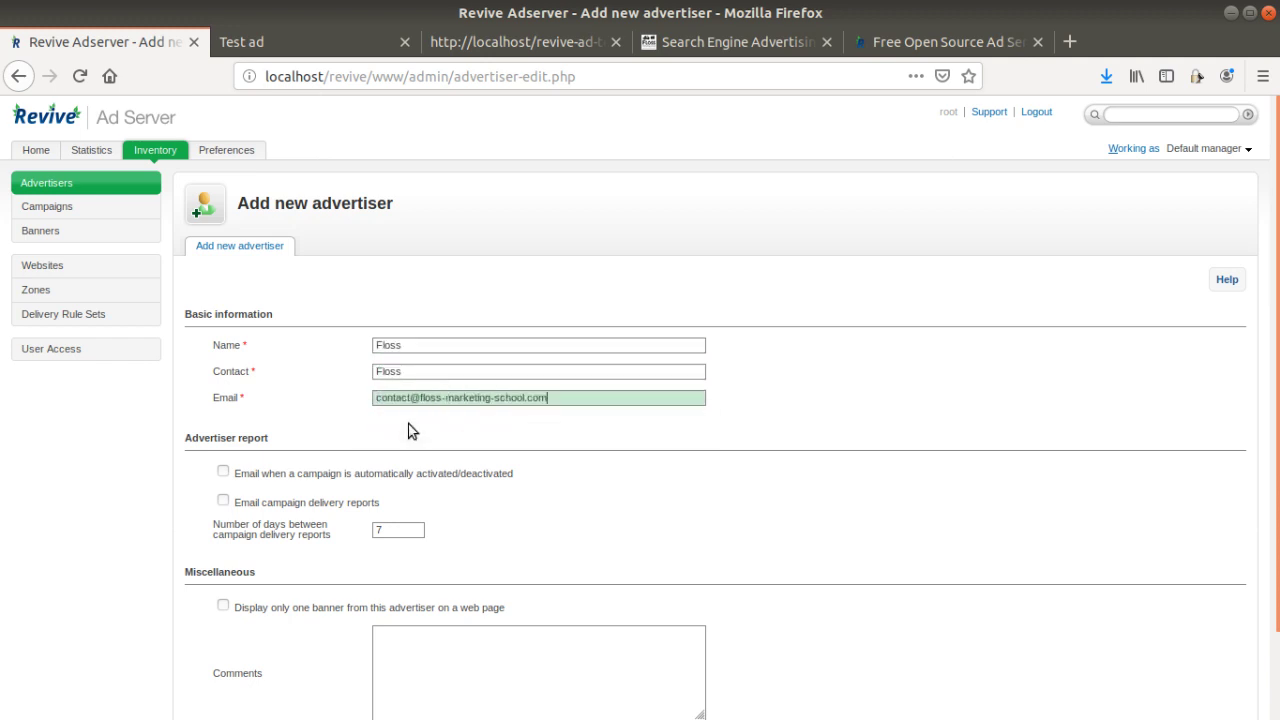
{"action": "scroll", "coordinate": [285, 405], "scroll_direction": "down", "scroll_amount": 2}
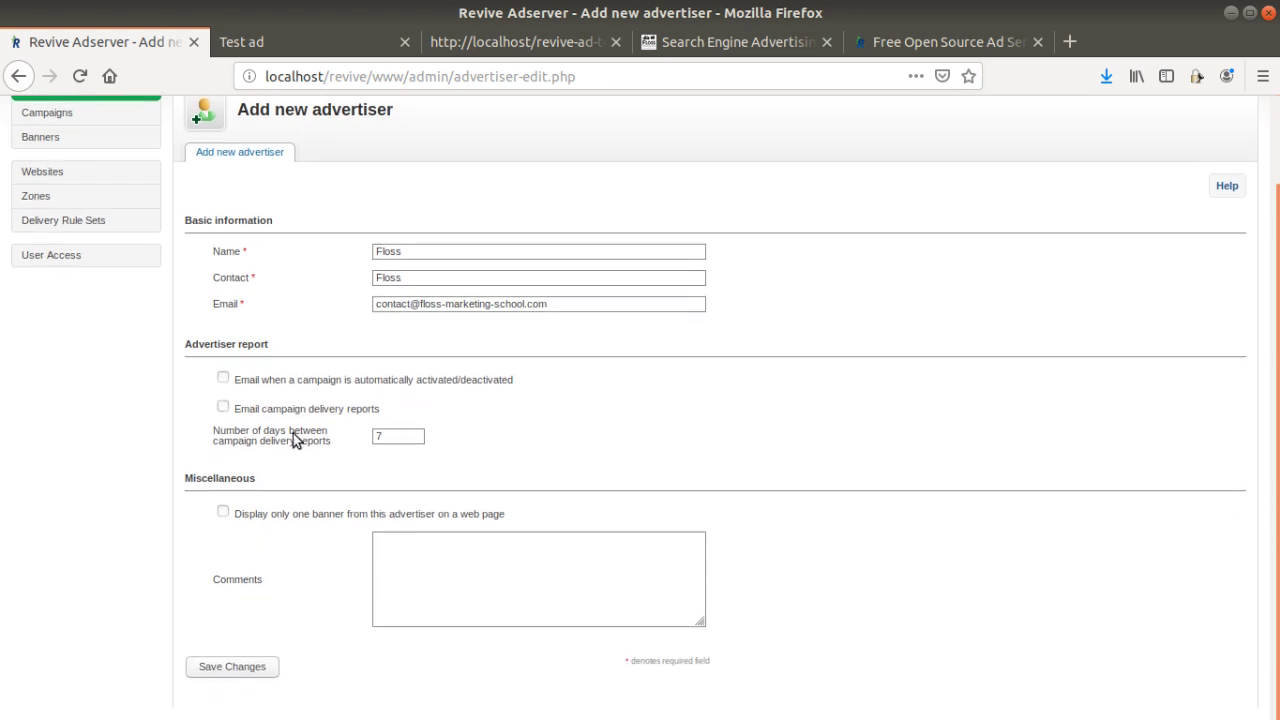
{"action": "left_click", "coordinate": [259, 672]}
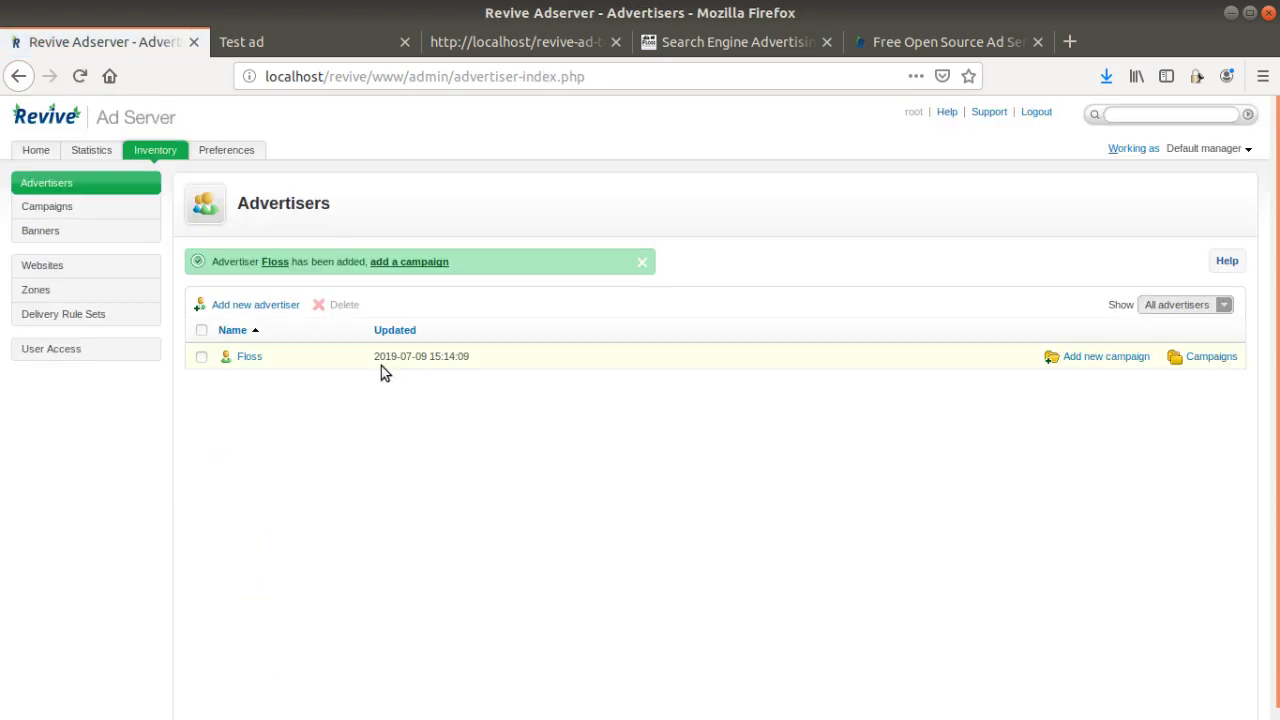
Start a new campaign for Floss and make it an Override campaign
{"action": "left_click", "coordinate": [1105, 355]}
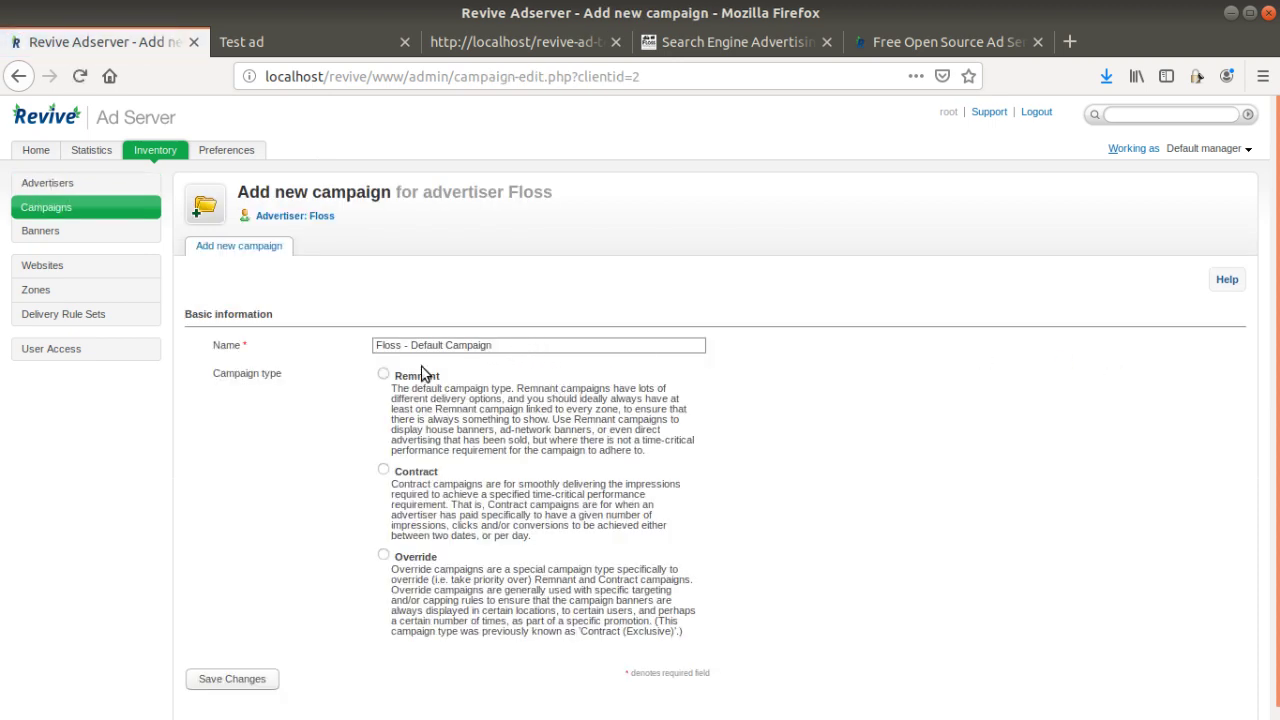
{"action": "scroll", "coordinate": [409, 456], "scroll_direction": "down", "scroll_amount": 1}
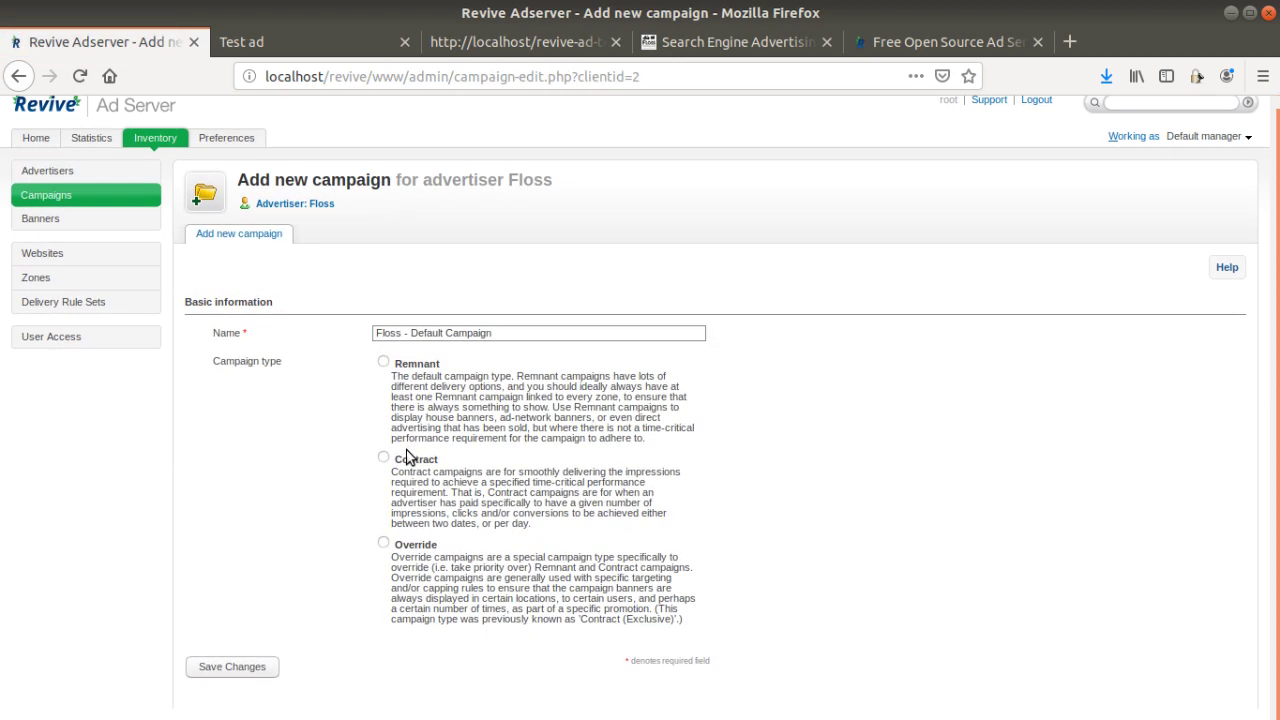
{"action": "left_click", "coordinate": [383, 544]}
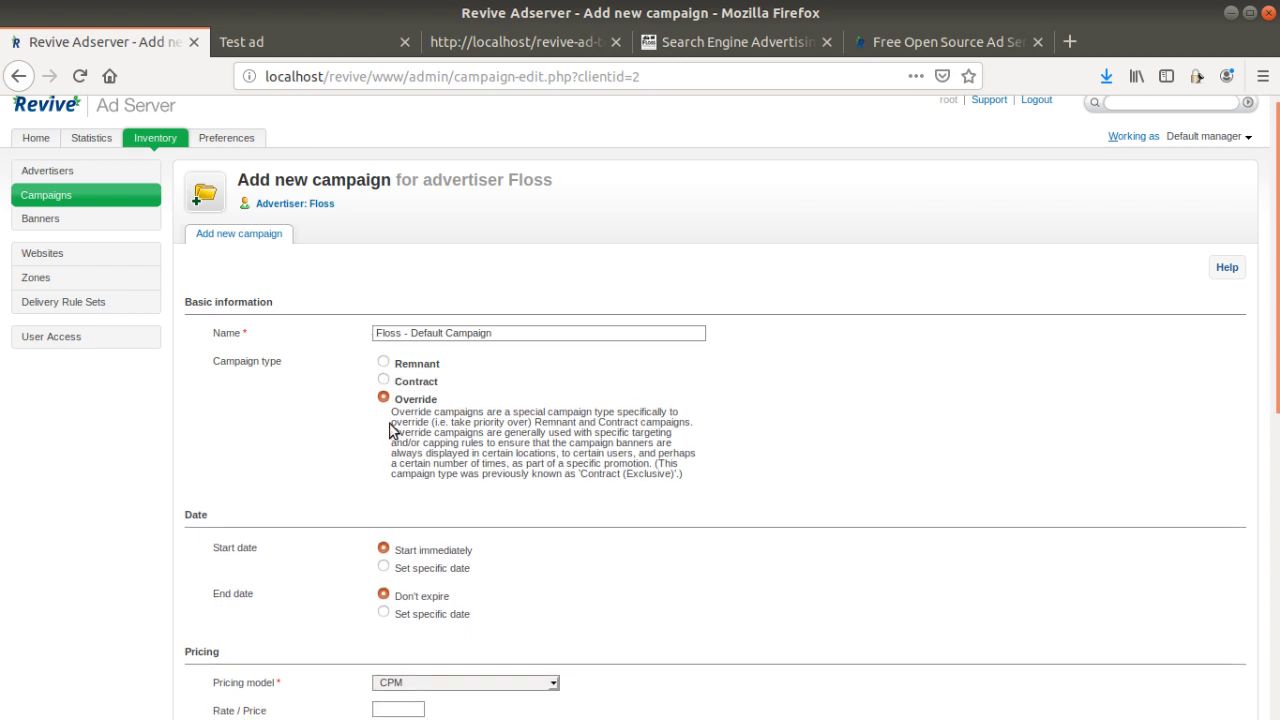
{"action": "scroll", "coordinate": [380, 428], "scroll_direction": "down", "scroll_amount": 5}
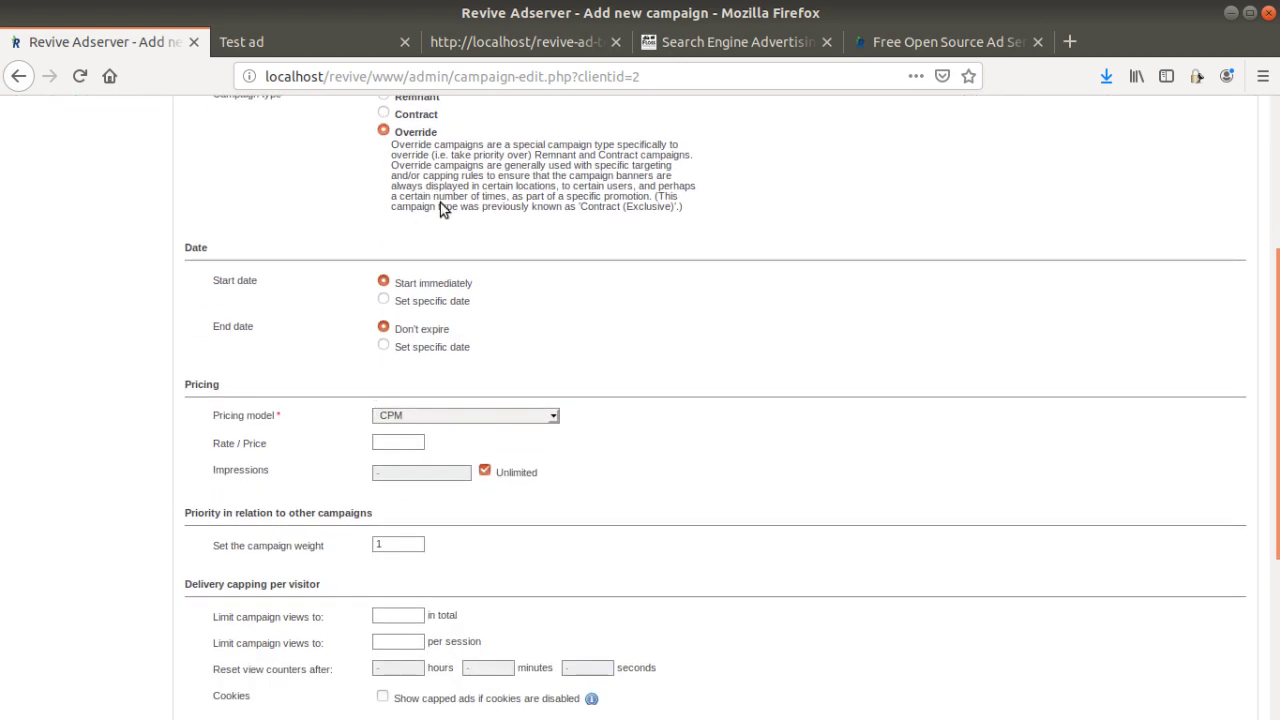
{"action": "scroll", "coordinate": [440, 240], "scroll_direction": "up", "scroll_amount": 1}
{"action": "scroll", "coordinate": [440, 270], "scroll_direction": "up", "scroll_amount": 2}
{"action": "mouse_move", "coordinate": [391, 303]}
{"action": "left_mouse_down"}
{"action": "mouse_move", "coordinate": [680, 355]}
{"action": "mouse_move", "coordinate": [697, 375]}
{"action": "left_mouse_up"}
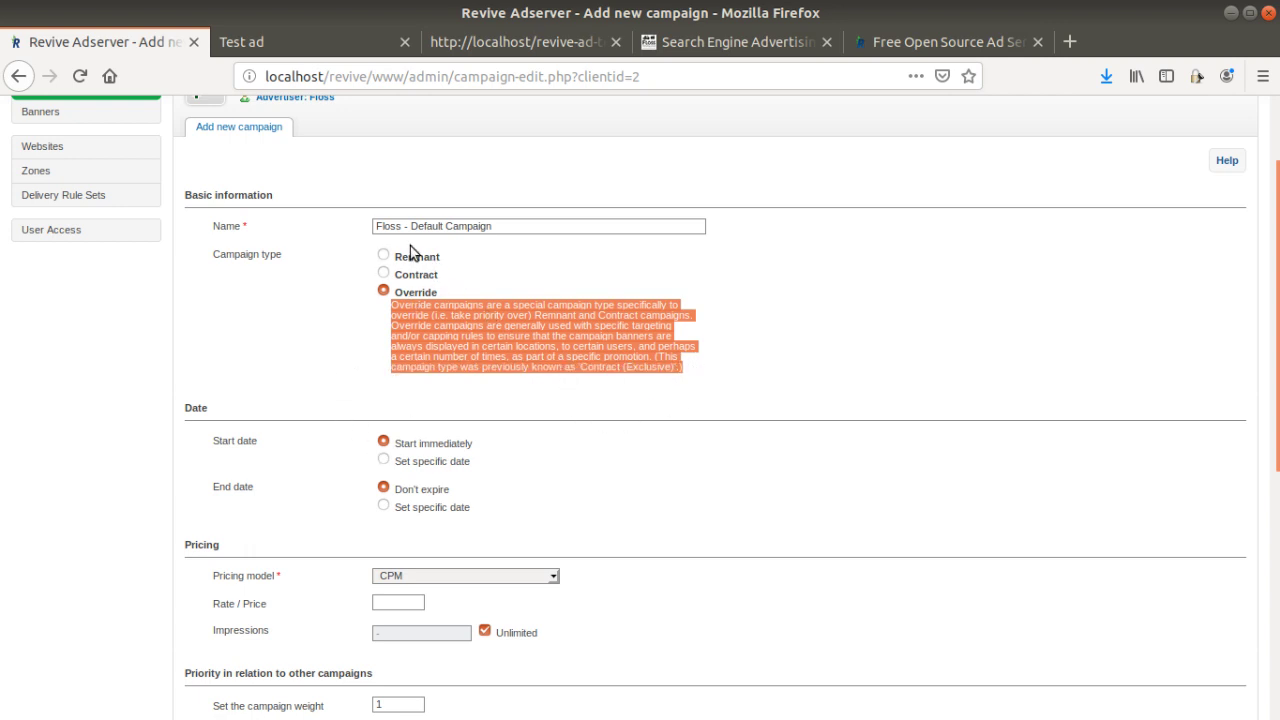
{"action": "left_click", "coordinate": [296, 362]}
Save the Override campaign as 'Floss - Default Campaign'
{"action": "scroll", "coordinate": [349, 469], "scroll_direction": "down", "scroll_amount": 2}
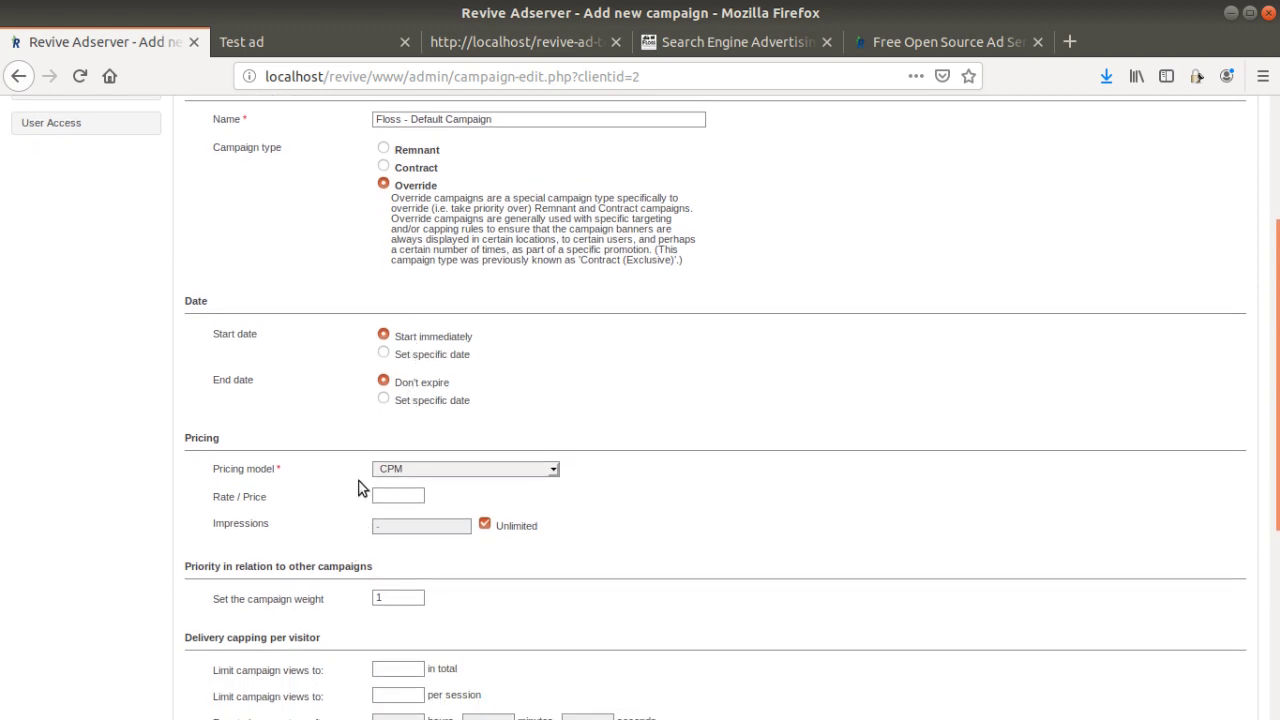
{"action": "scroll", "coordinate": [360, 488], "scroll_direction": "down", "scroll_amount": 1}
{"action": "left_click", "coordinate": [409, 441]}
{"action": "scroll", "coordinate": [275, 460], "scroll_direction": "down", "scroll_amount": 3}
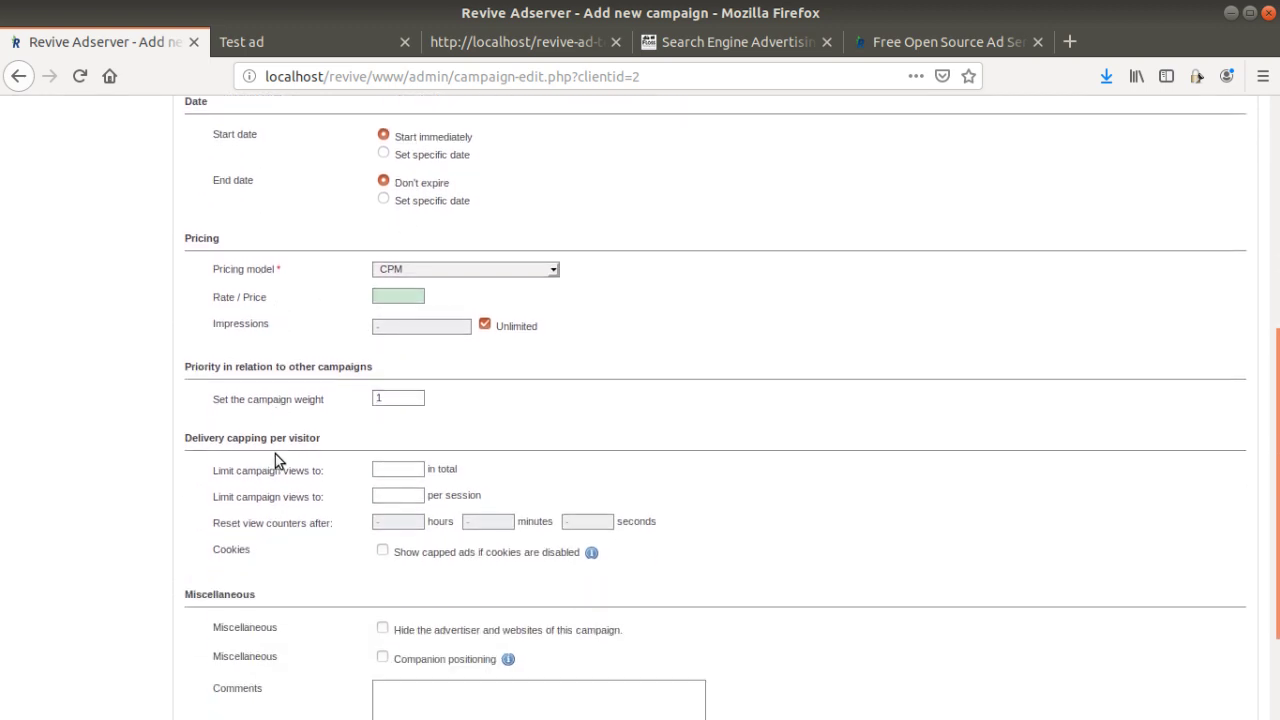
{"action": "scroll", "coordinate": [275, 454], "scroll_direction": "down", "scroll_amount": 2}
{"action": "scroll", "coordinate": [300, 520], "scroll_direction": "down", "scroll_amount": 1}
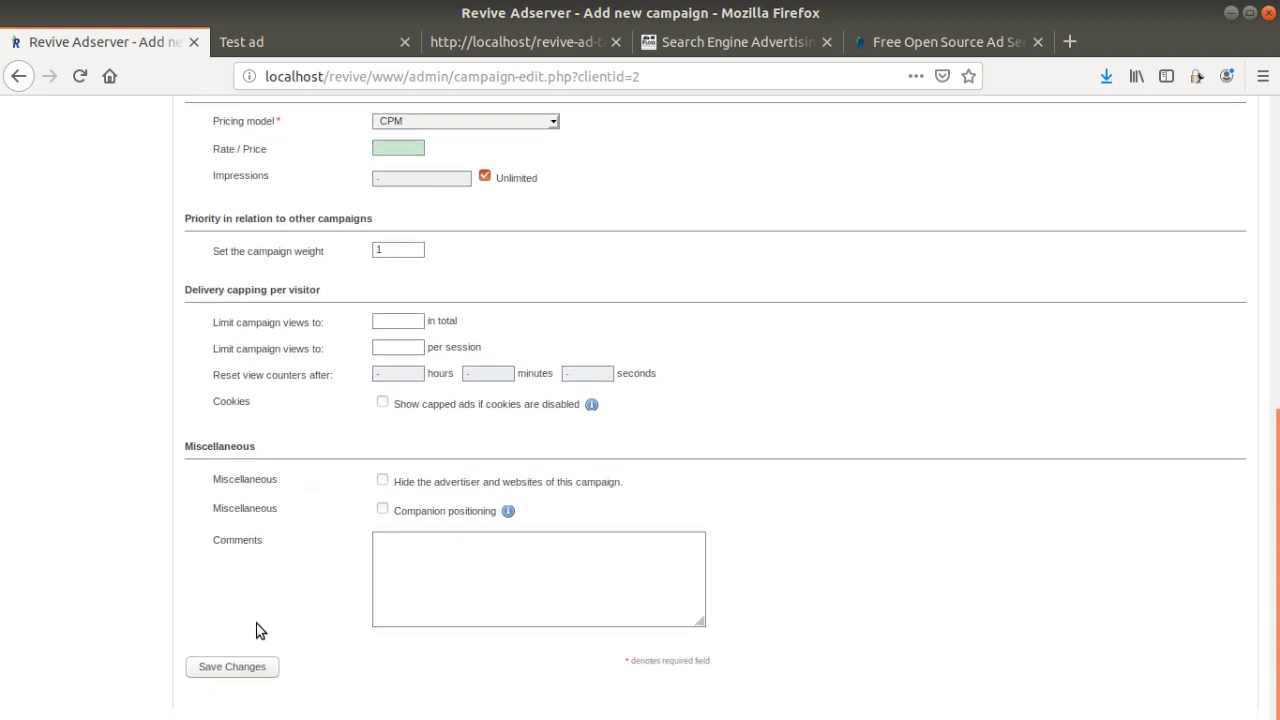
{"action": "left_click", "coordinate": [240, 670]}
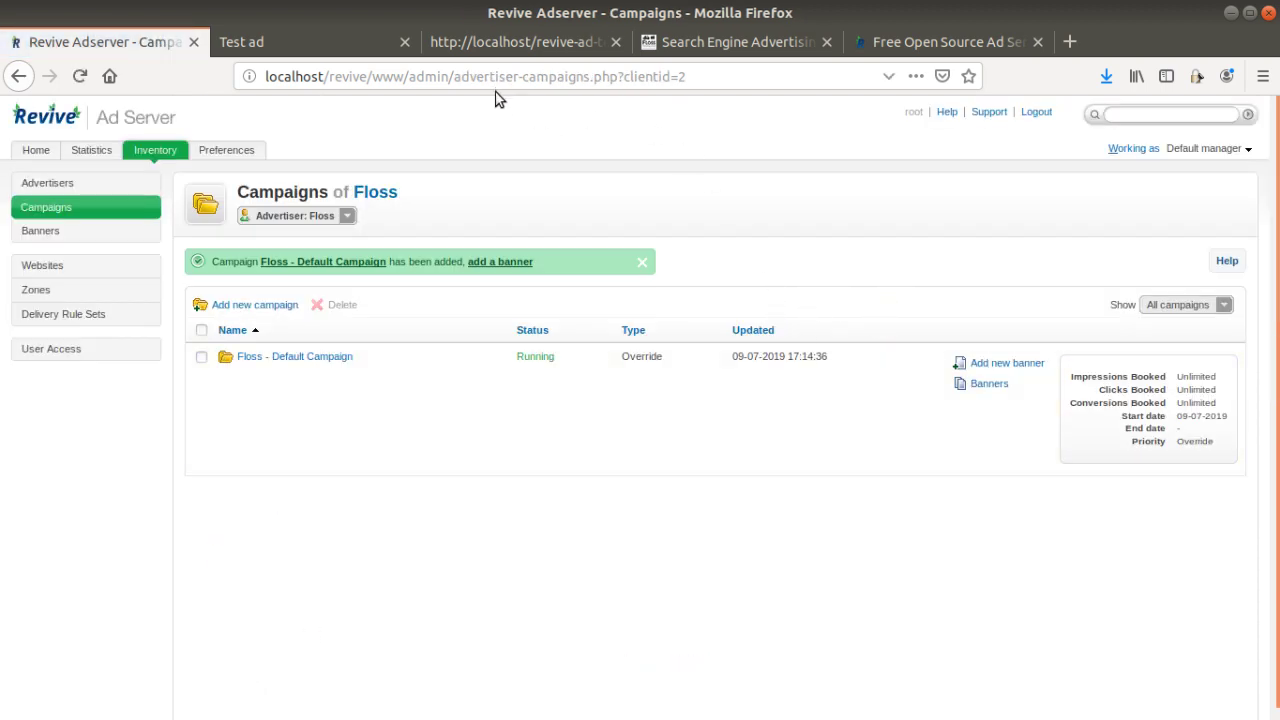
Add banner 'test' to the Floss campaign using the 300x300 Floss logo image
{"action": "left_click", "coordinate": [1022, 366]}
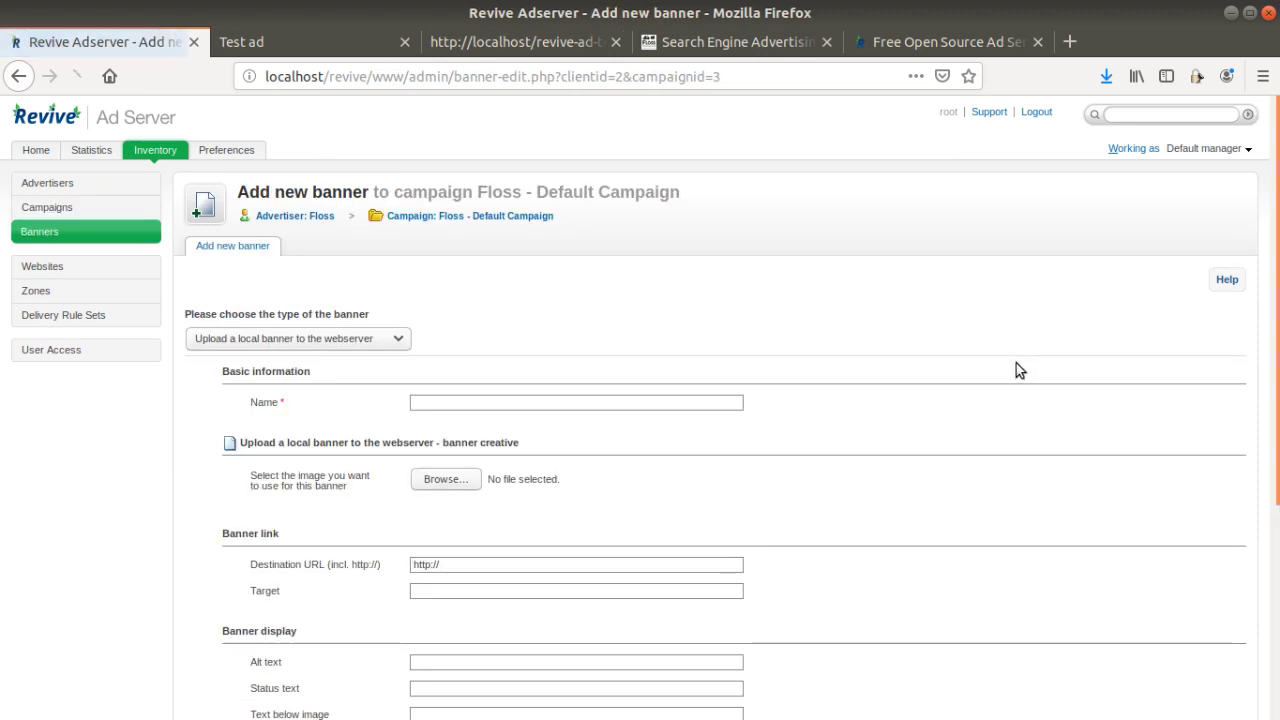
{"action": "left_click", "coordinate": [488, 405]}
{"action": "type", "text": "t"}
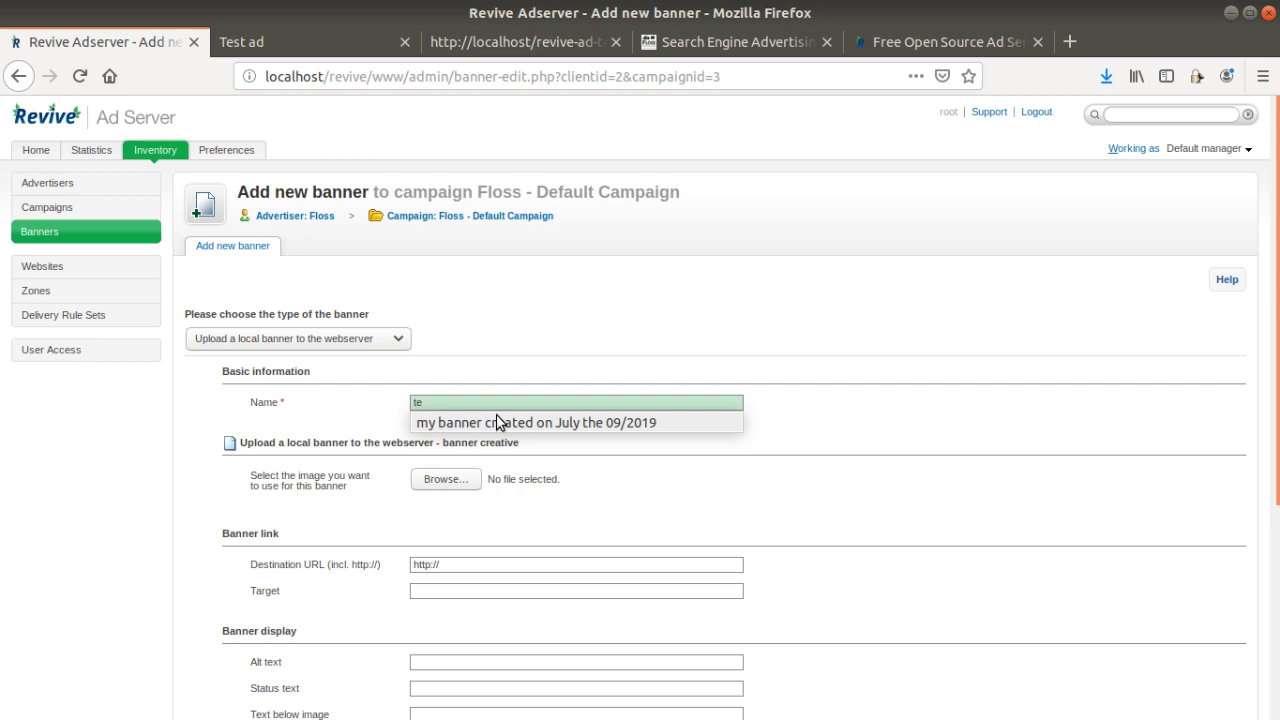
{"action": "type", "text": "est"}
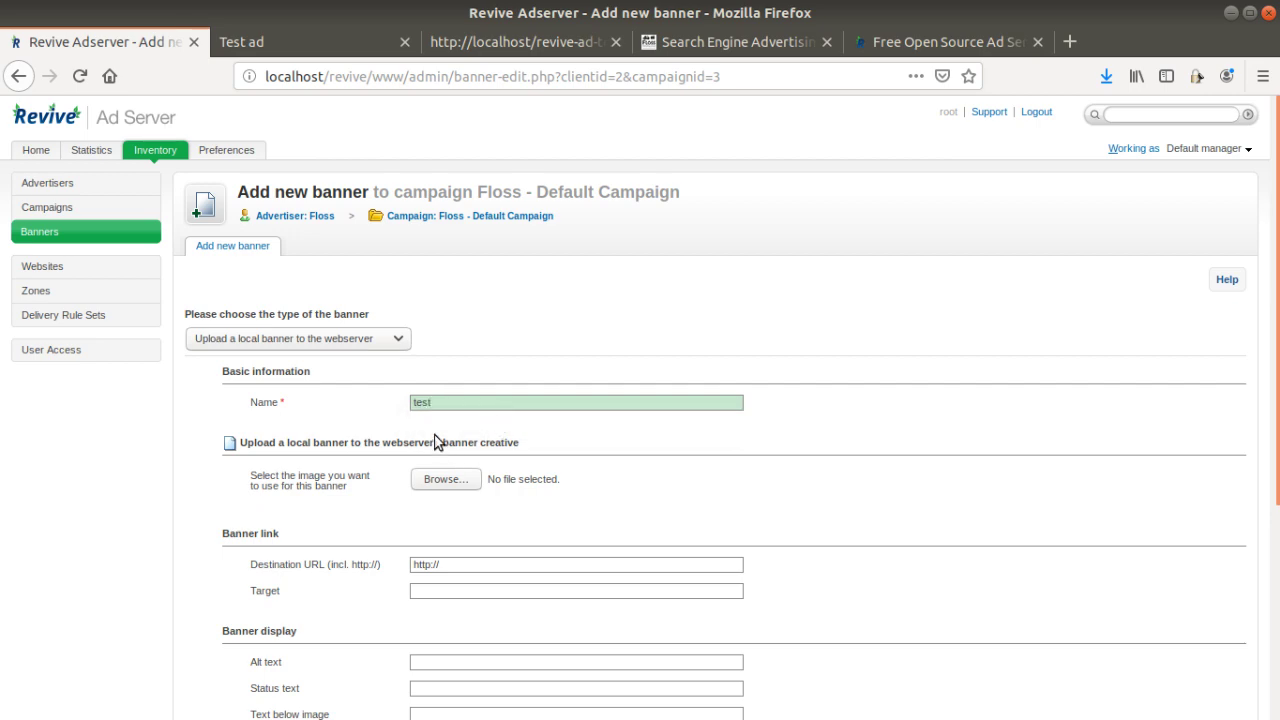
{"action": "left_click", "coordinate": [439, 442]}
{"action": "left_click", "coordinate": [431, 481]}
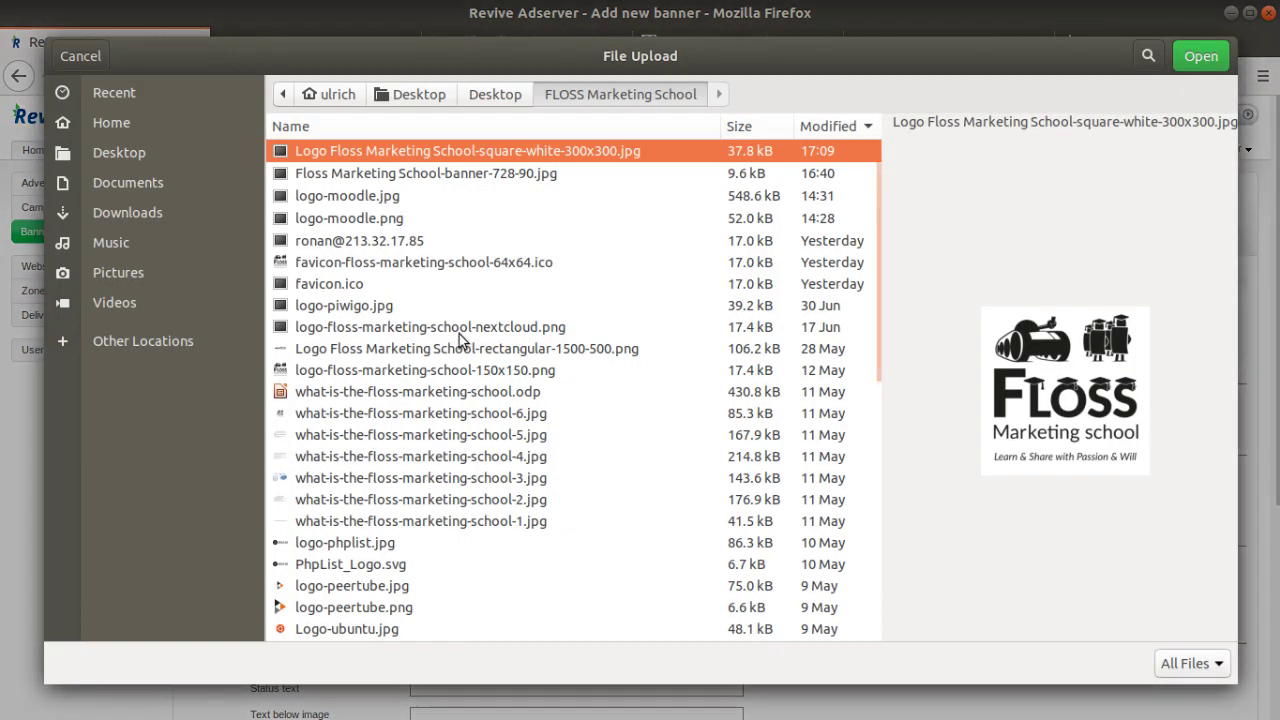
{"action": "left_click", "coordinate": [1201, 56]}
{"action": "scroll", "coordinate": [367, 490], "scroll_direction": "down", "scroll_amount": 4}
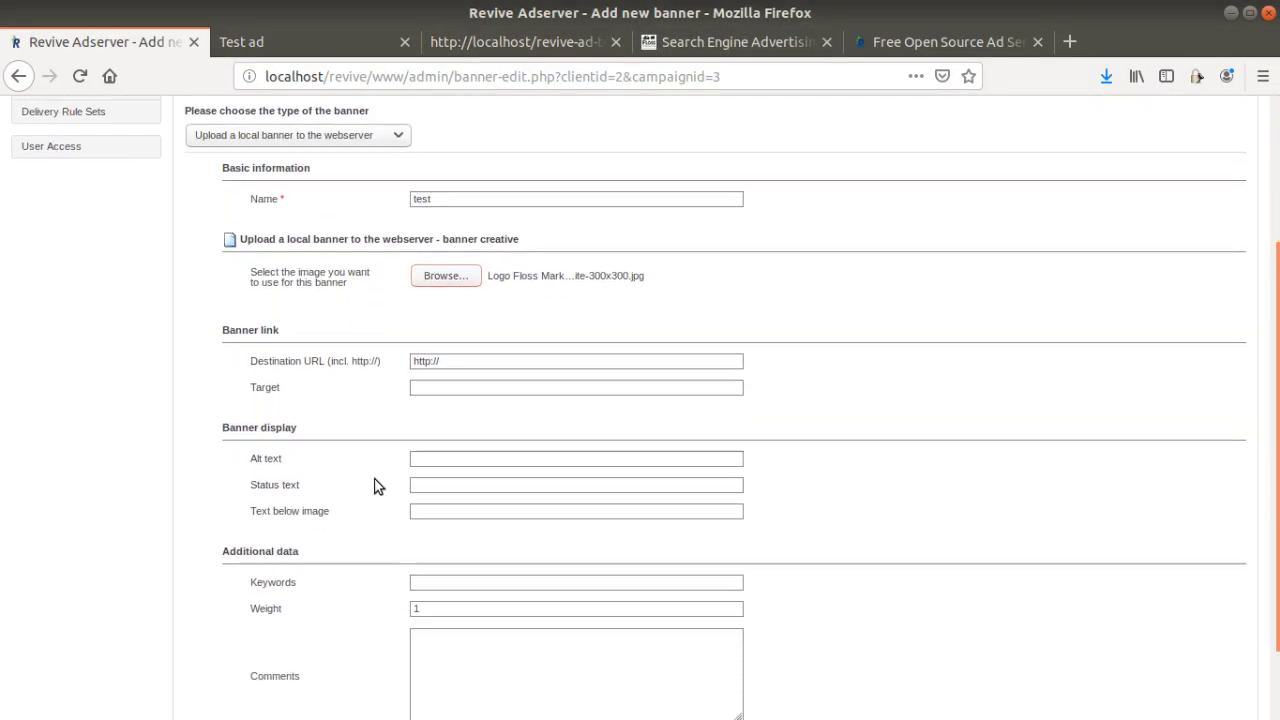
{"action": "left_click", "coordinate": [463, 350]}
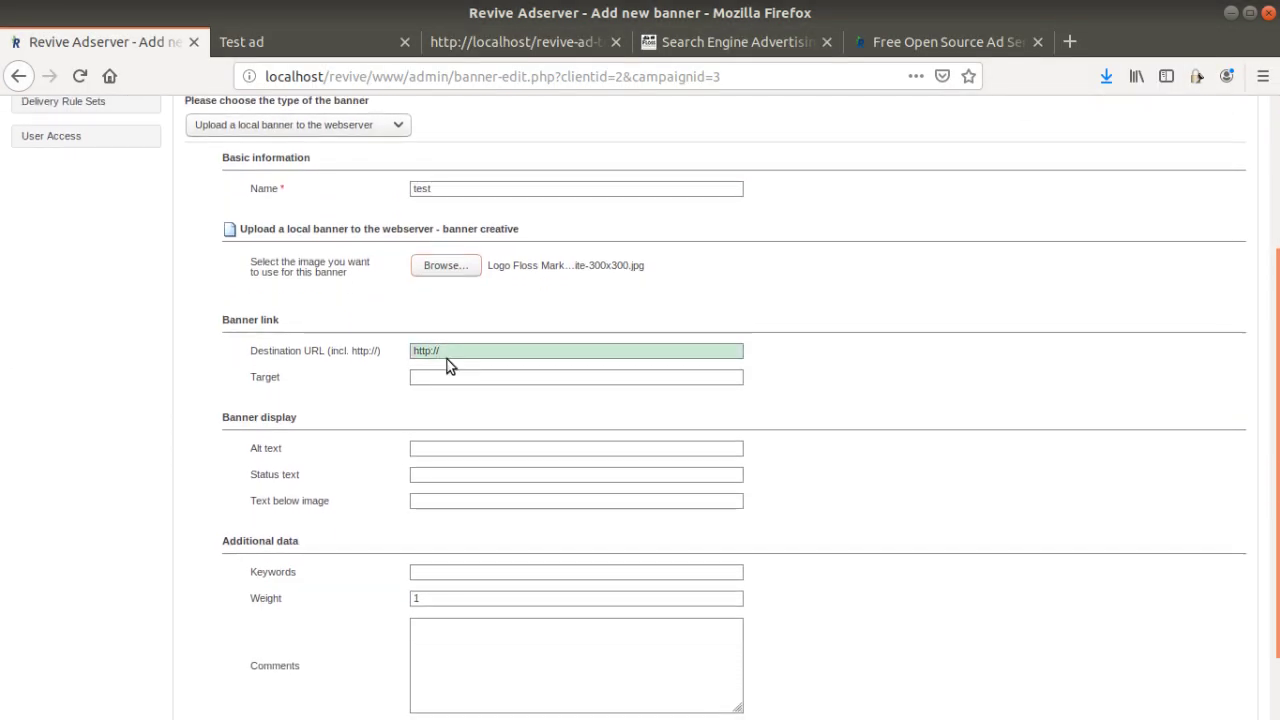
{"action": "type", "text": "s"}
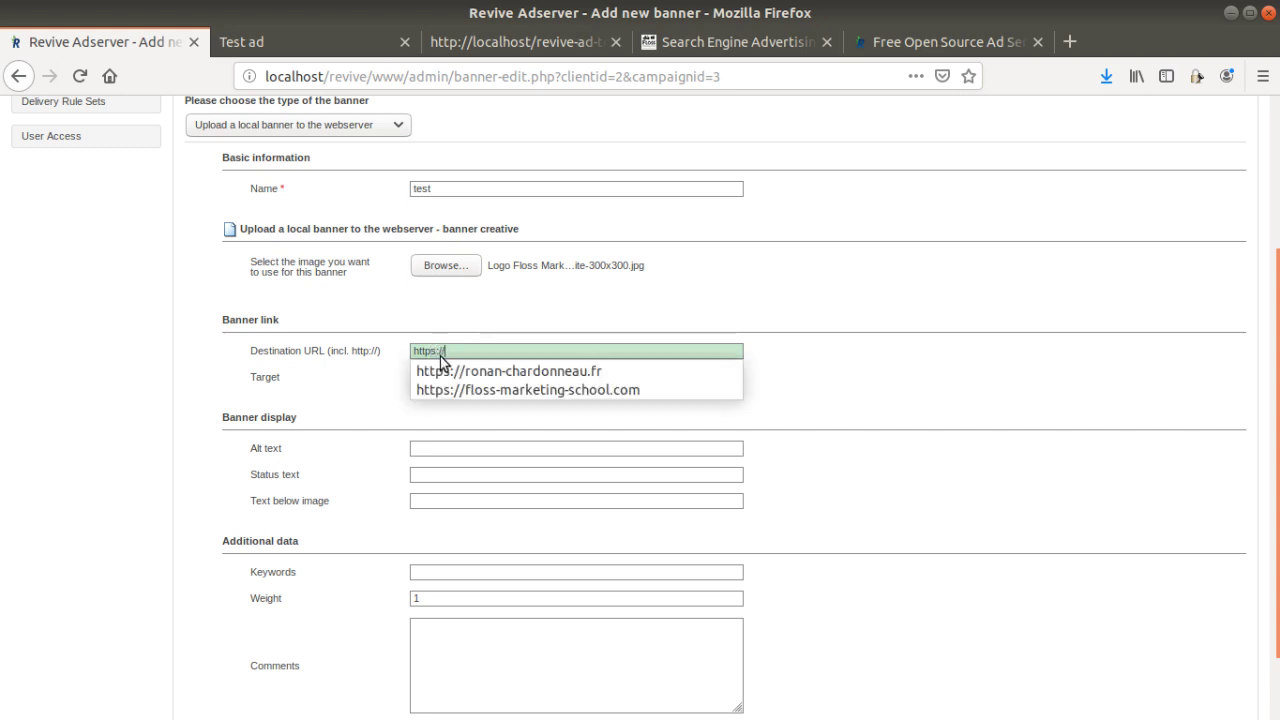
{"action": "left_click", "coordinate": [493, 390]}
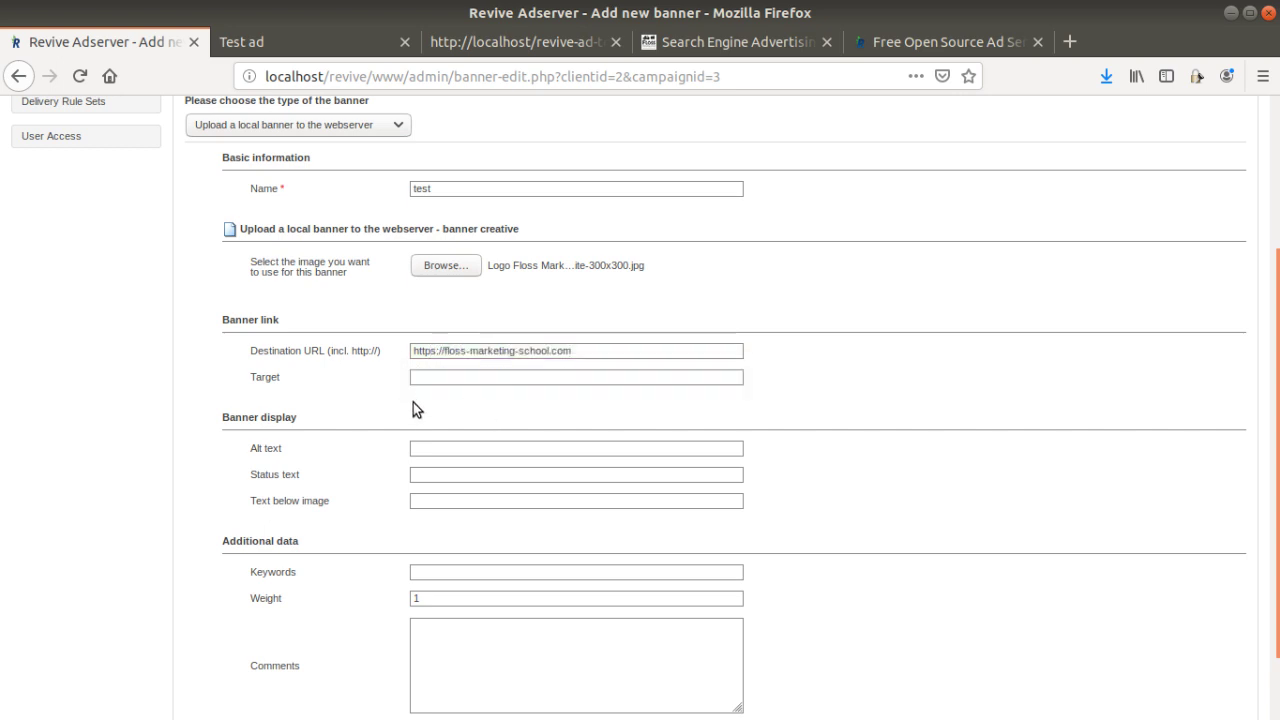
{"action": "scroll", "coordinate": [350, 455], "scroll_direction": "down", "scroll_amount": 2}
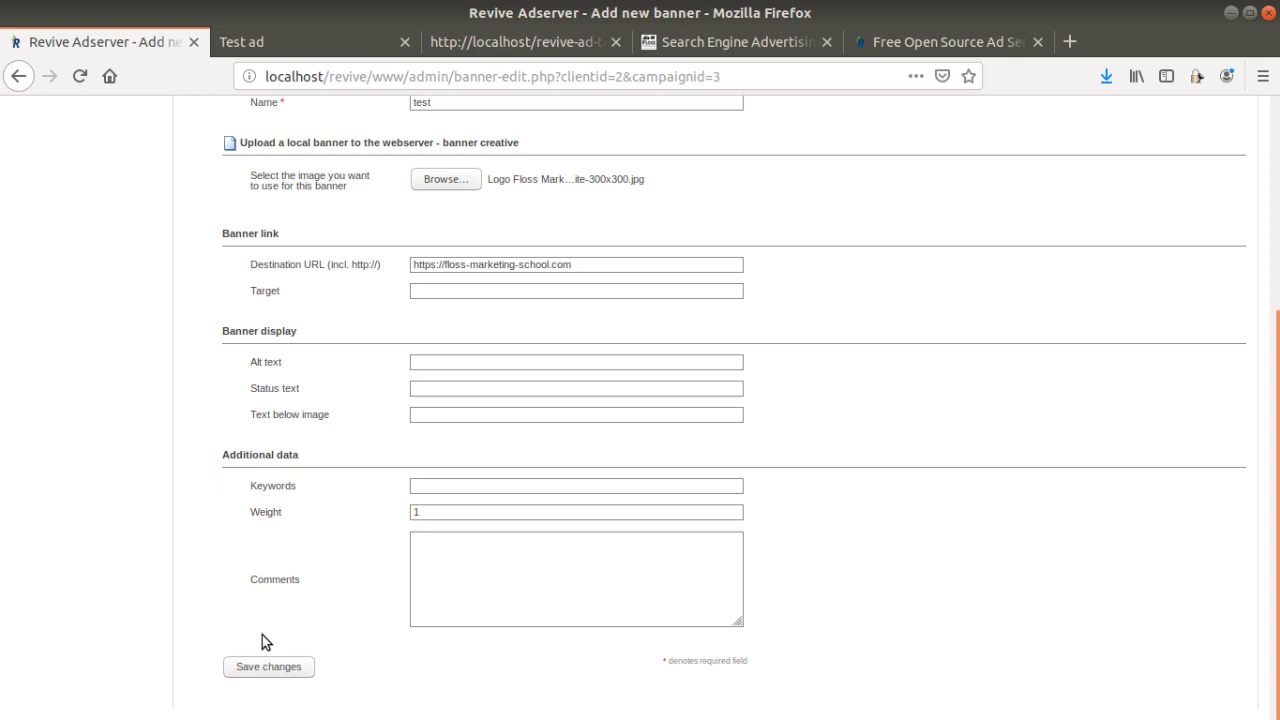
{"action": "left_click", "coordinate": [268, 666]}
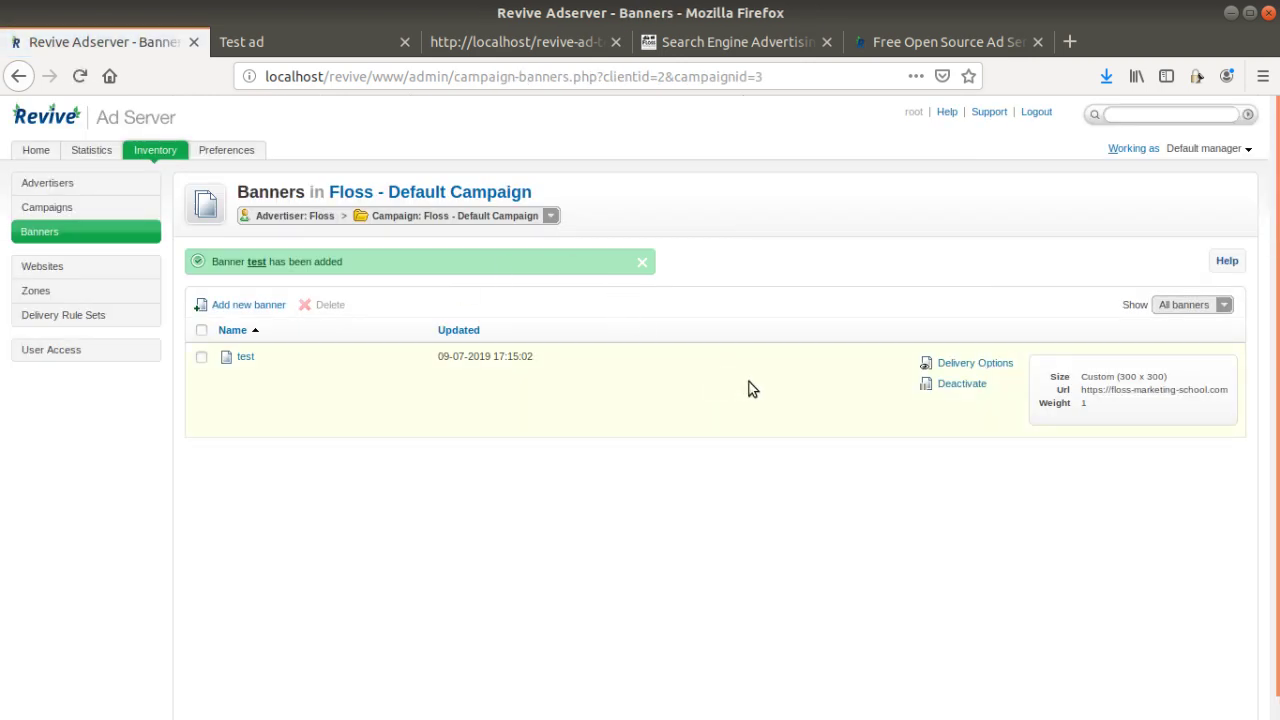
{"action": "left_click", "coordinate": [442, 42]}
{"action": "left_click", "coordinate": [660, 44]}
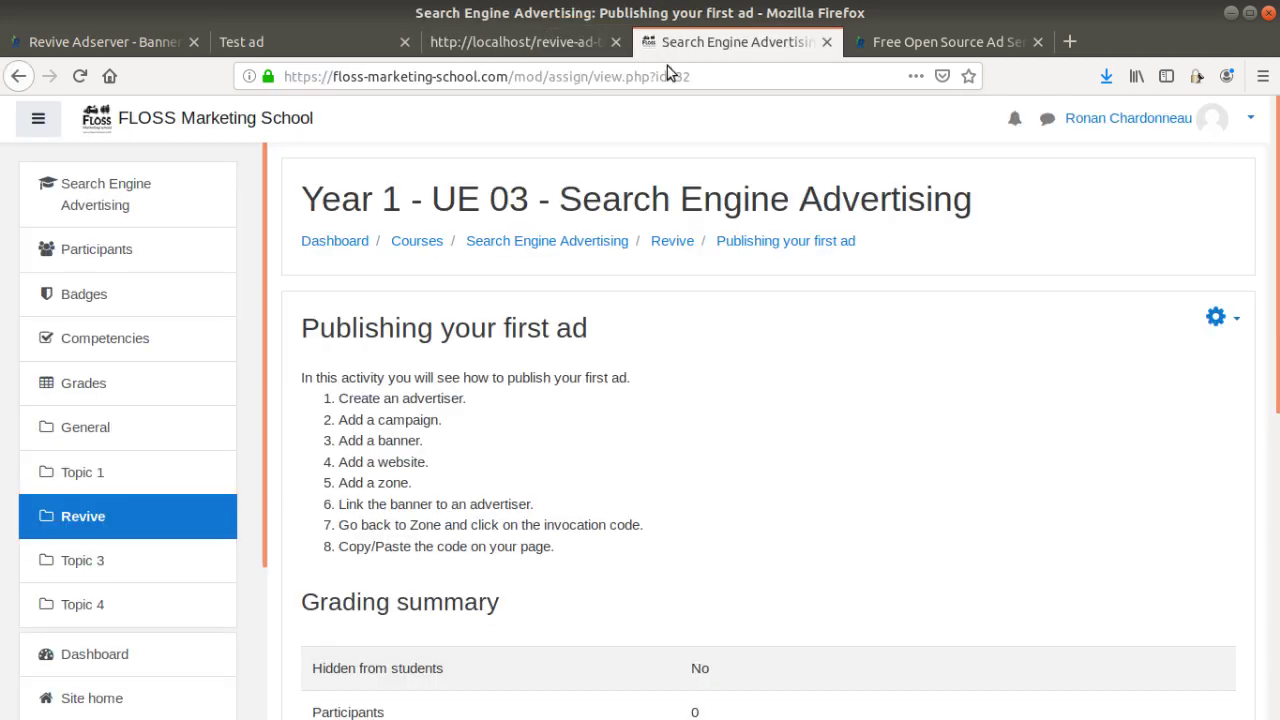
Review the localhost website's URL unchanged, then open its zones list
{"action": "left_click", "coordinate": [145, 44]}
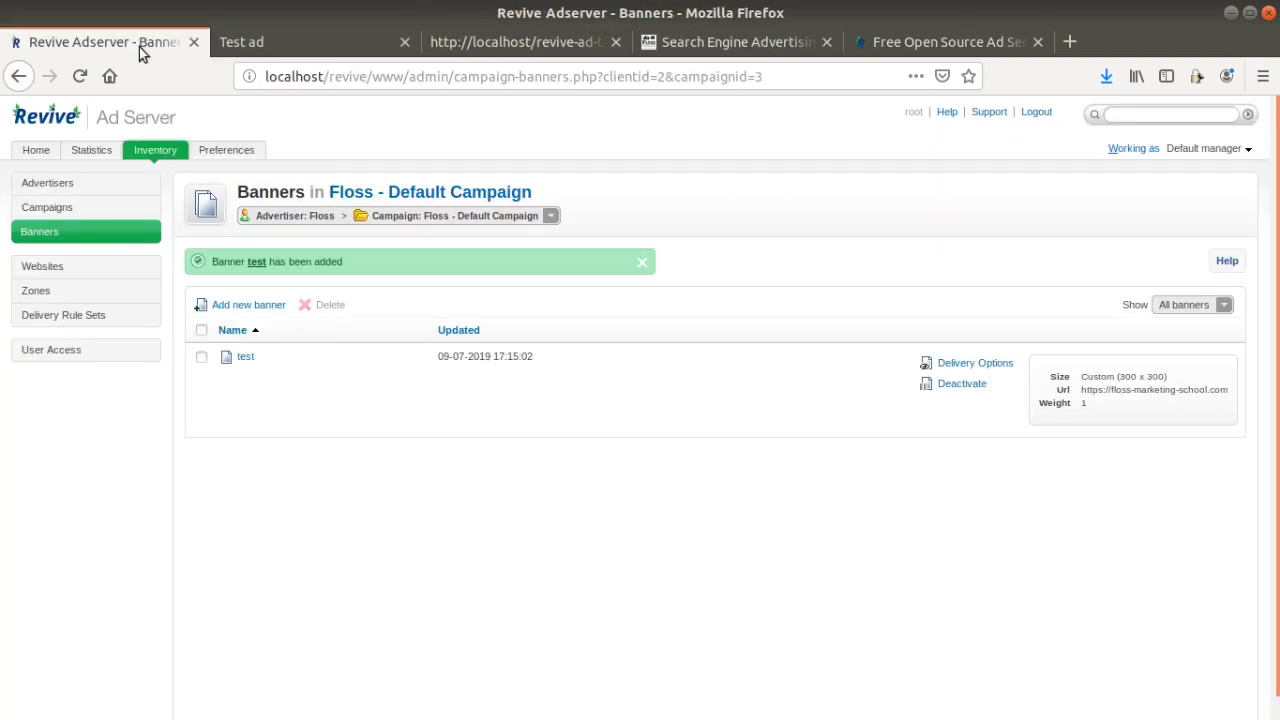
{"action": "left_click", "coordinate": [63, 266]}
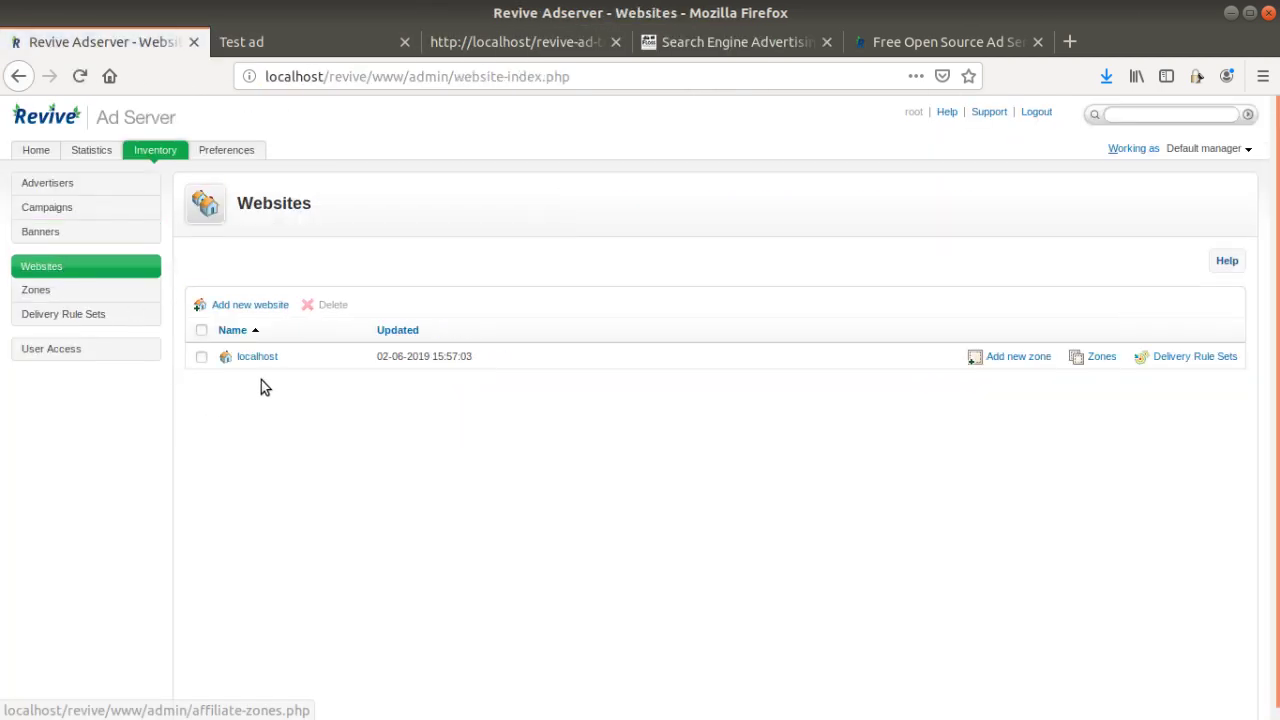
{"action": "left_click", "coordinate": [255, 356]}
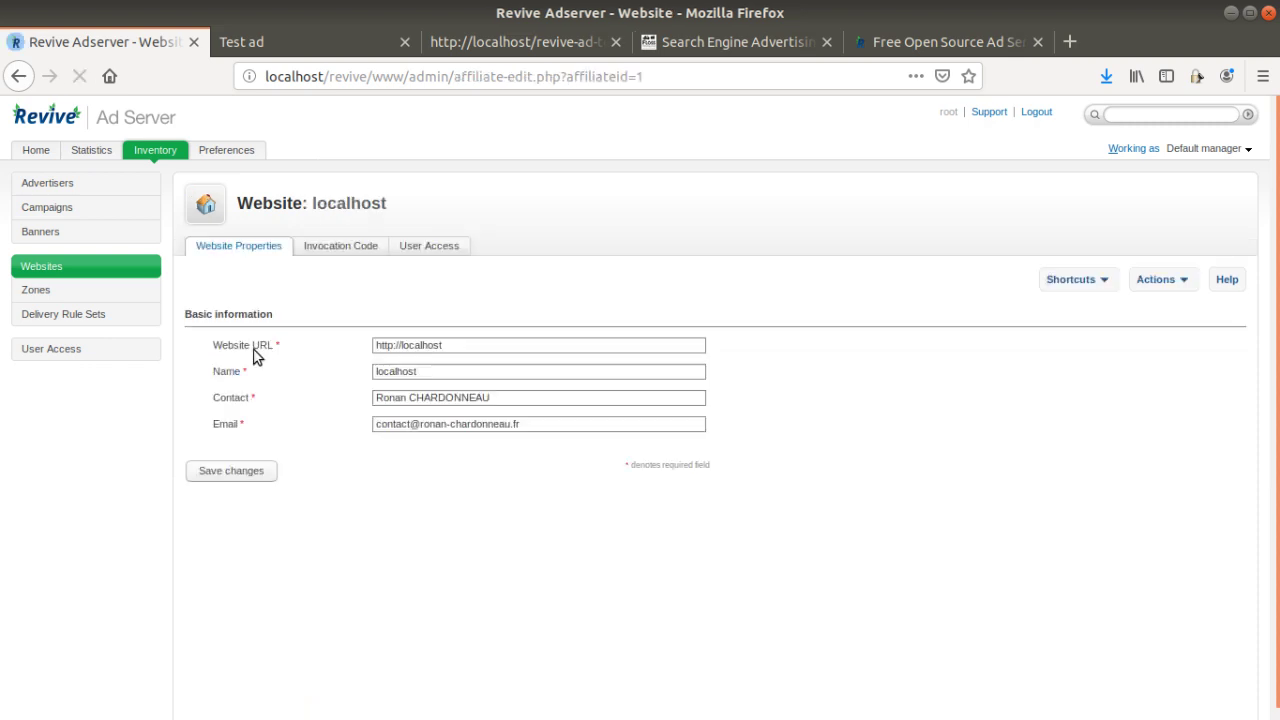
{"action": "left_click", "coordinate": [446, 345]}
{"action": "left_click_drag", "start_coordinate": [446, 345], "coordinate": [364, 347]}
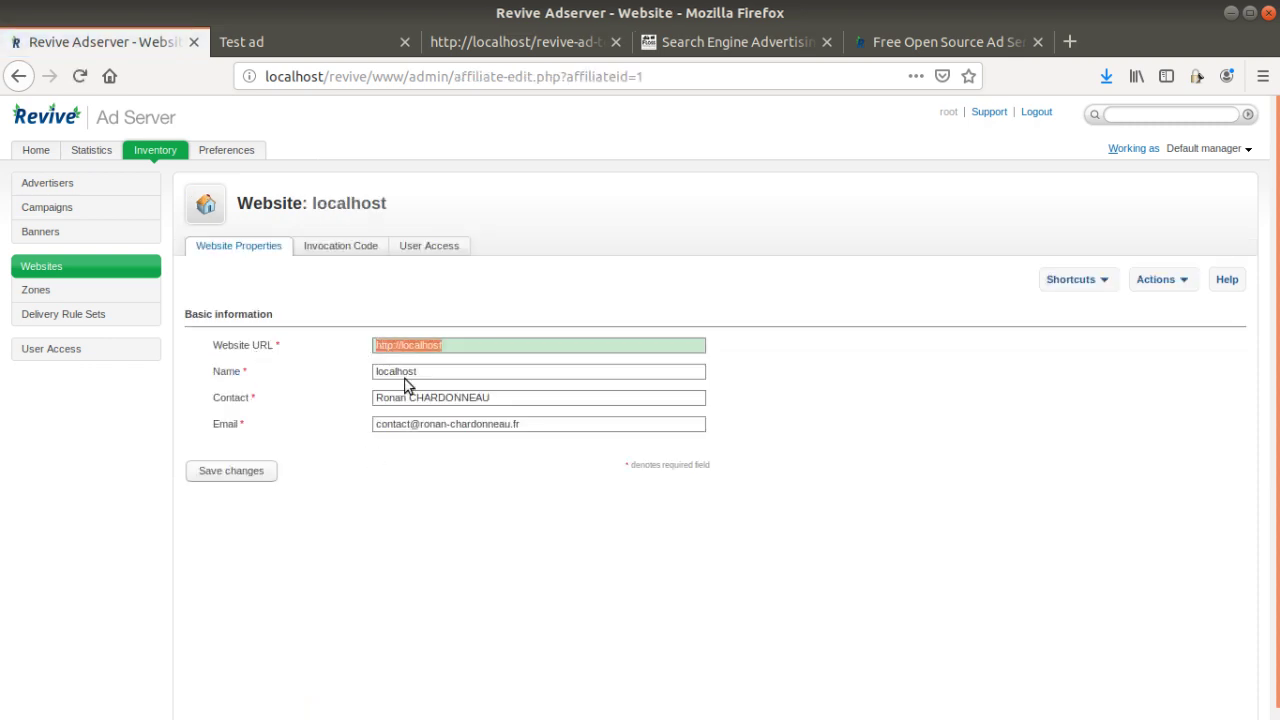
{"action": "left_click", "coordinate": [292, 395]}
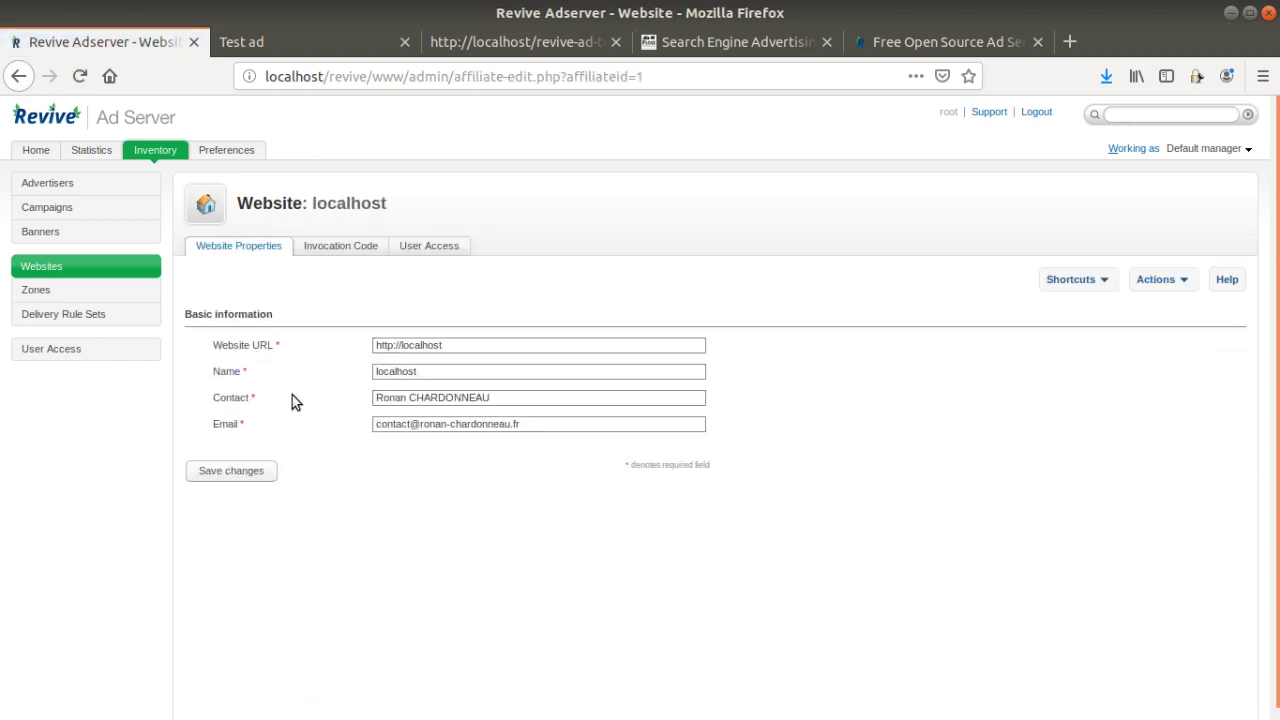
{"action": "left_click", "coordinate": [95, 288]}
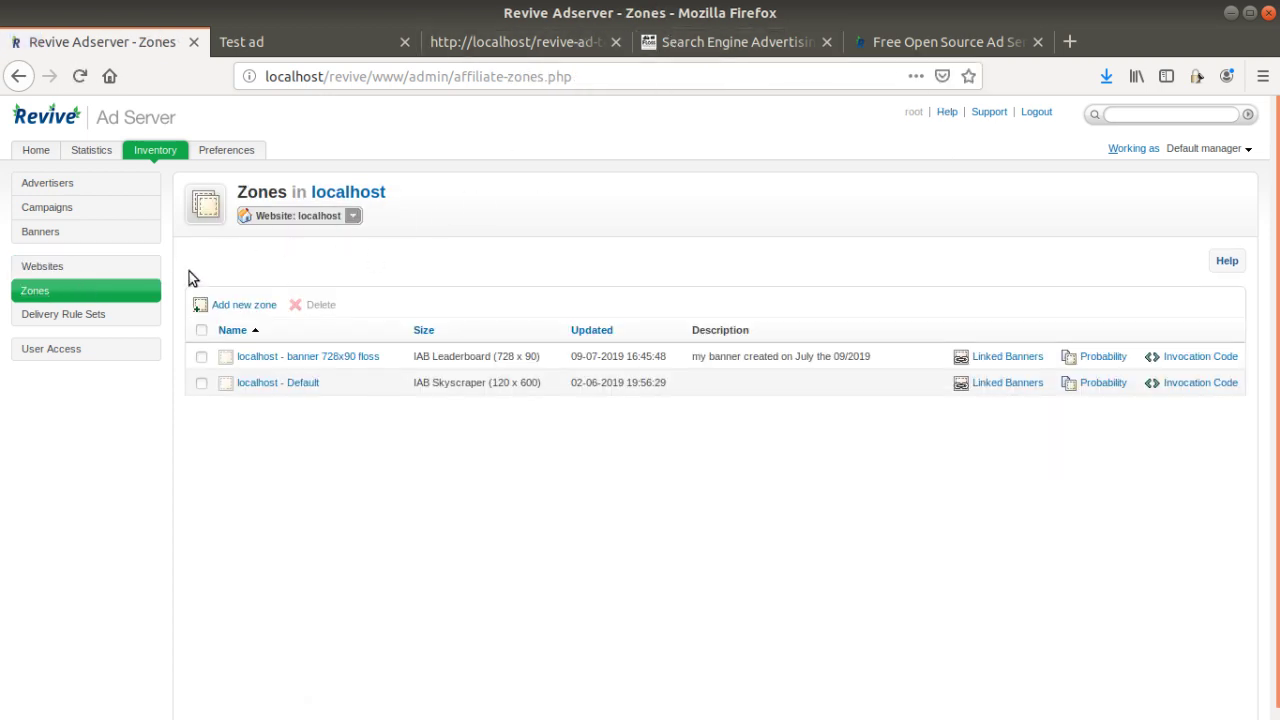
Add a new zone on localhost named 'square', starting from the 250 x 250 size
{"action": "left_click", "coordinate": [241, 305]}
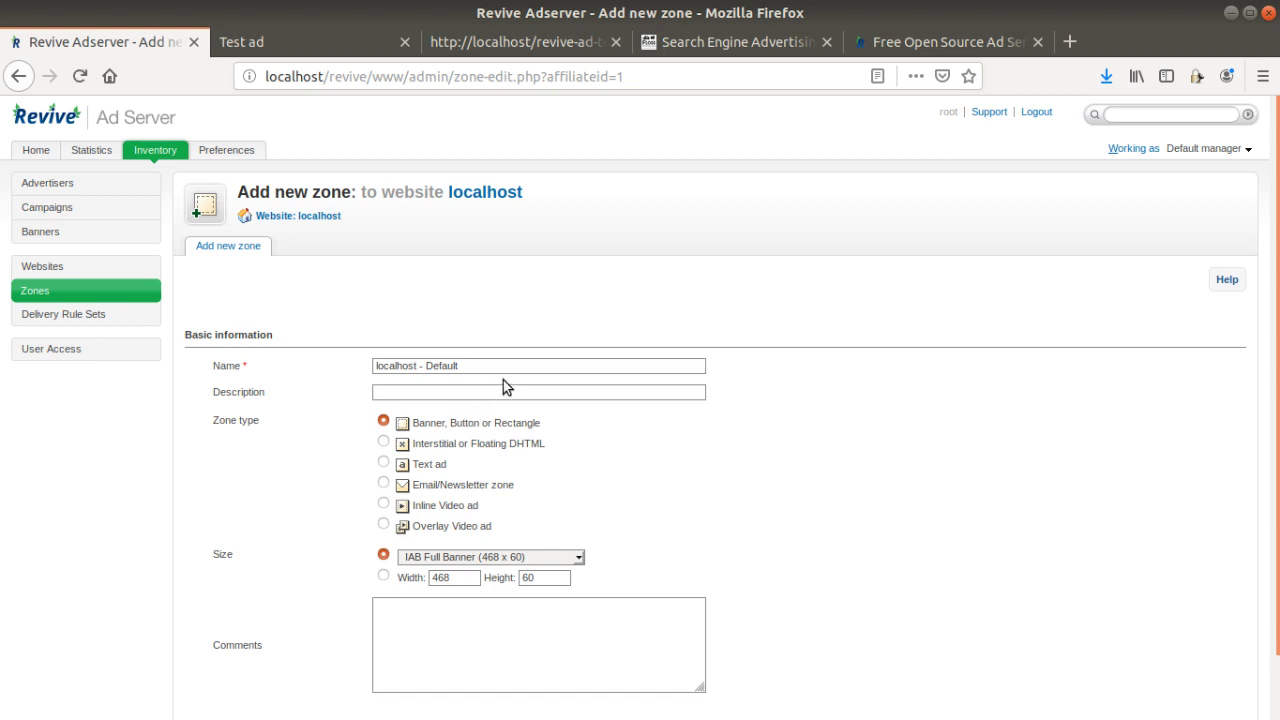
{"action": "left_click_drag", "start_coordinate": [508, 366], "coordinate": [327, 350]}
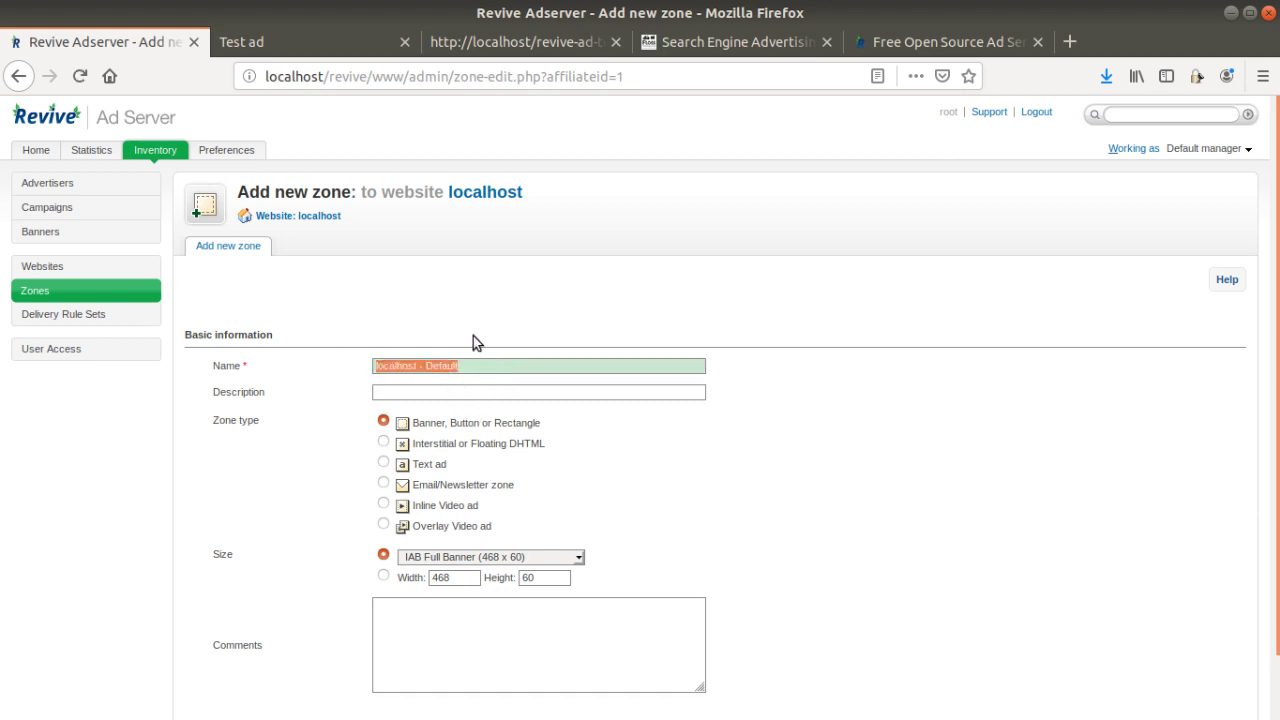
{"action": "type", "text": "sq"}
{"action": "type", "text": "uare"}
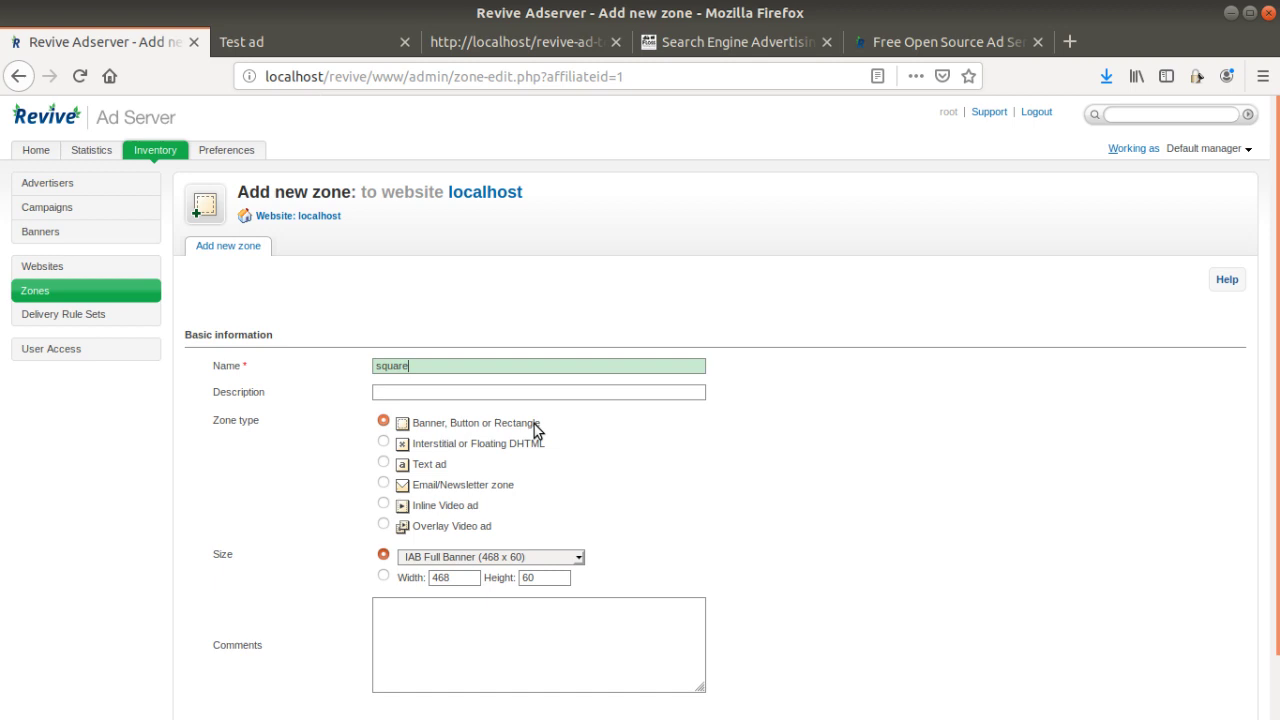
{"action": "left_click", "coordinate": [484, 560]}
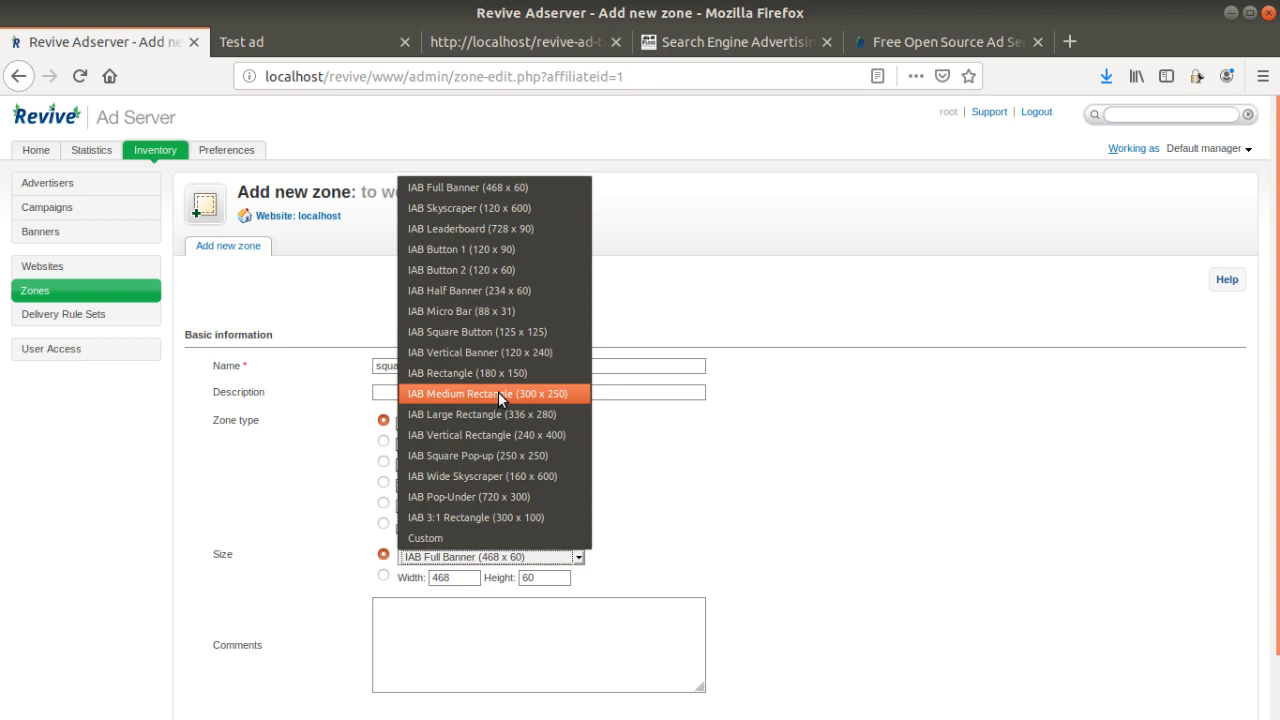
{"action": "left_click", "coordinate": [478, 457]}
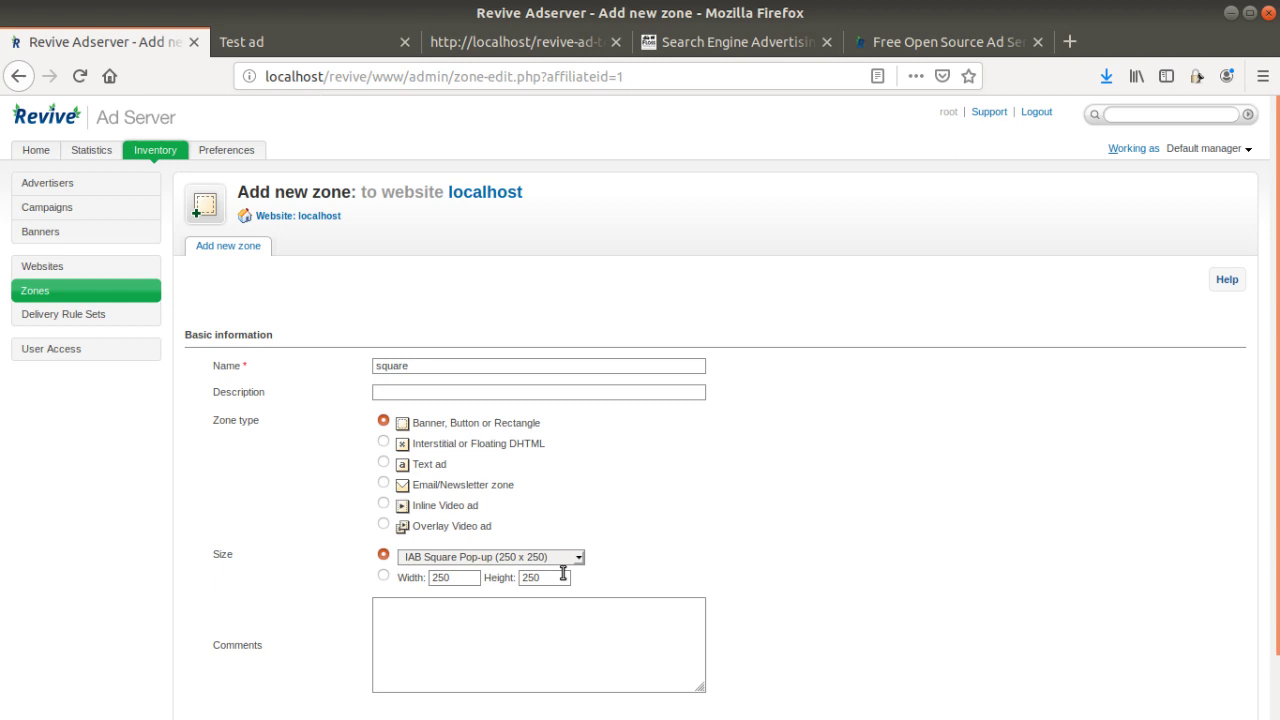
Give the square zone a custom 300 x 300 size and save it
{"action": "scroll", "coordinate": [567, 547], "scroll_direction": "down", "scroll_amount": 1}
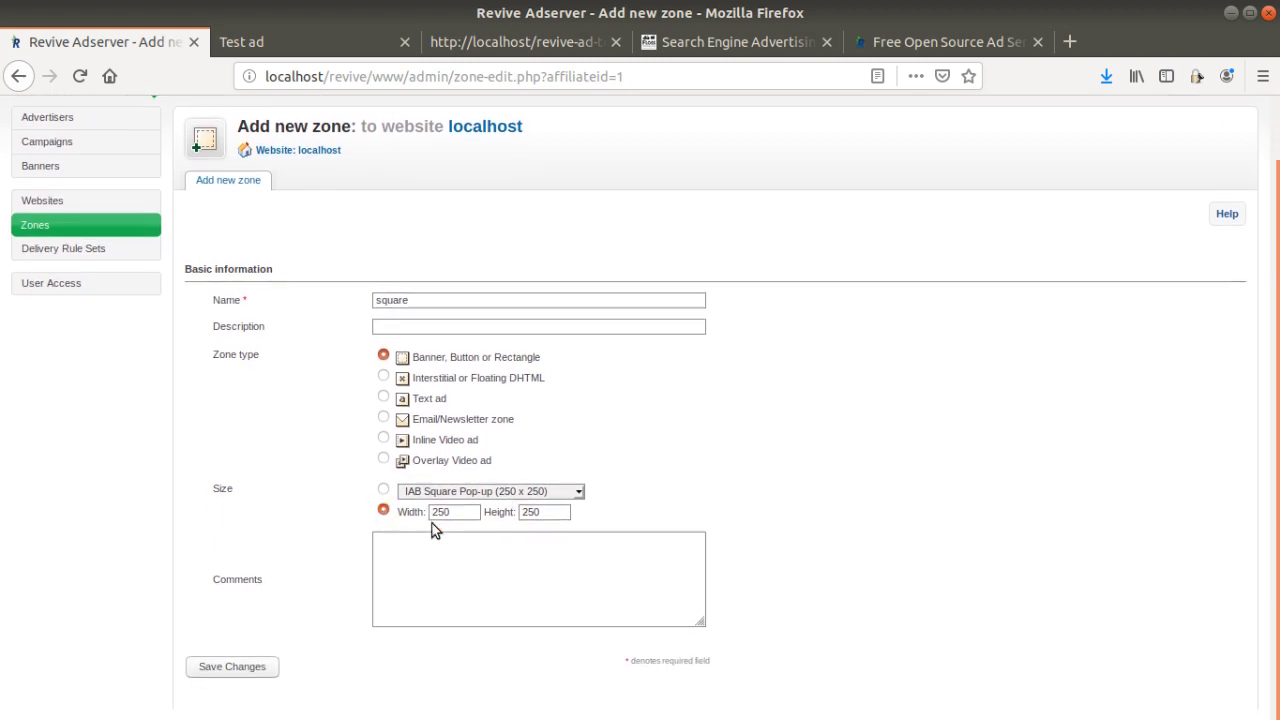
{"action": "double_click", "coordinate": [470, 512]}
{"action": "type", "text": "300"}
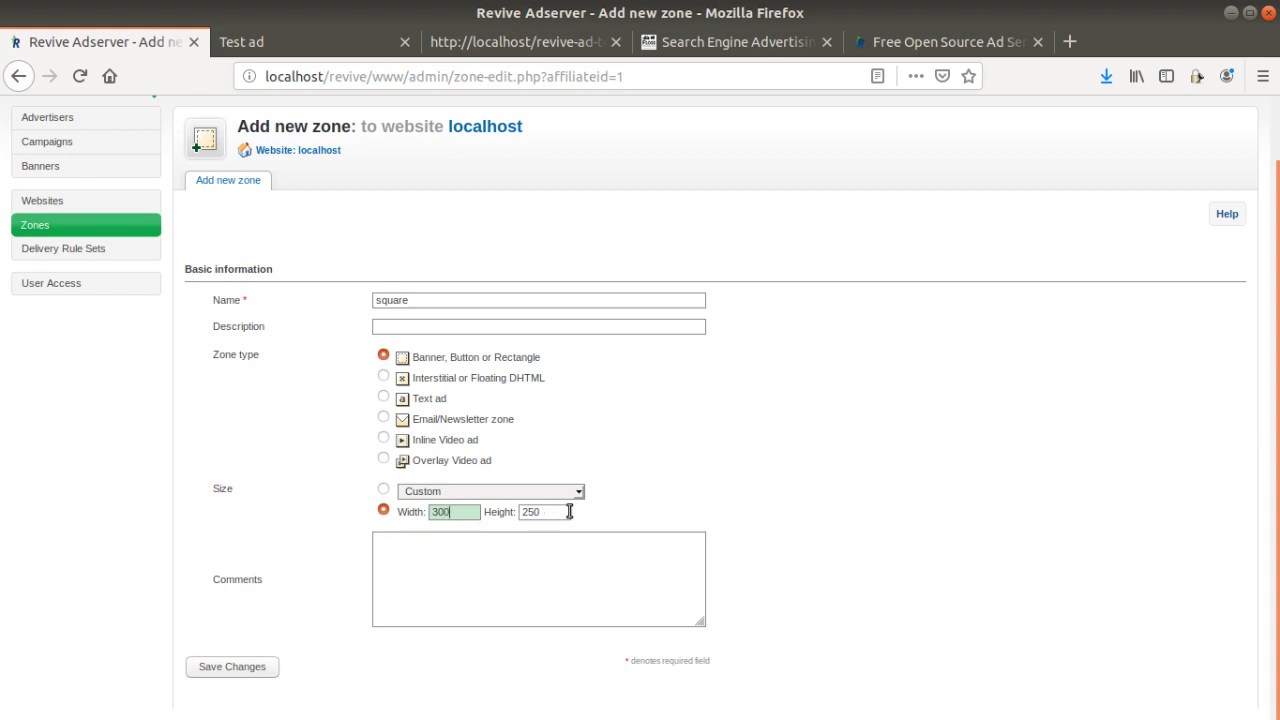
{"action": "double_click", "coordinate": [520, 510]}
{"action": "type", "text": "300"}
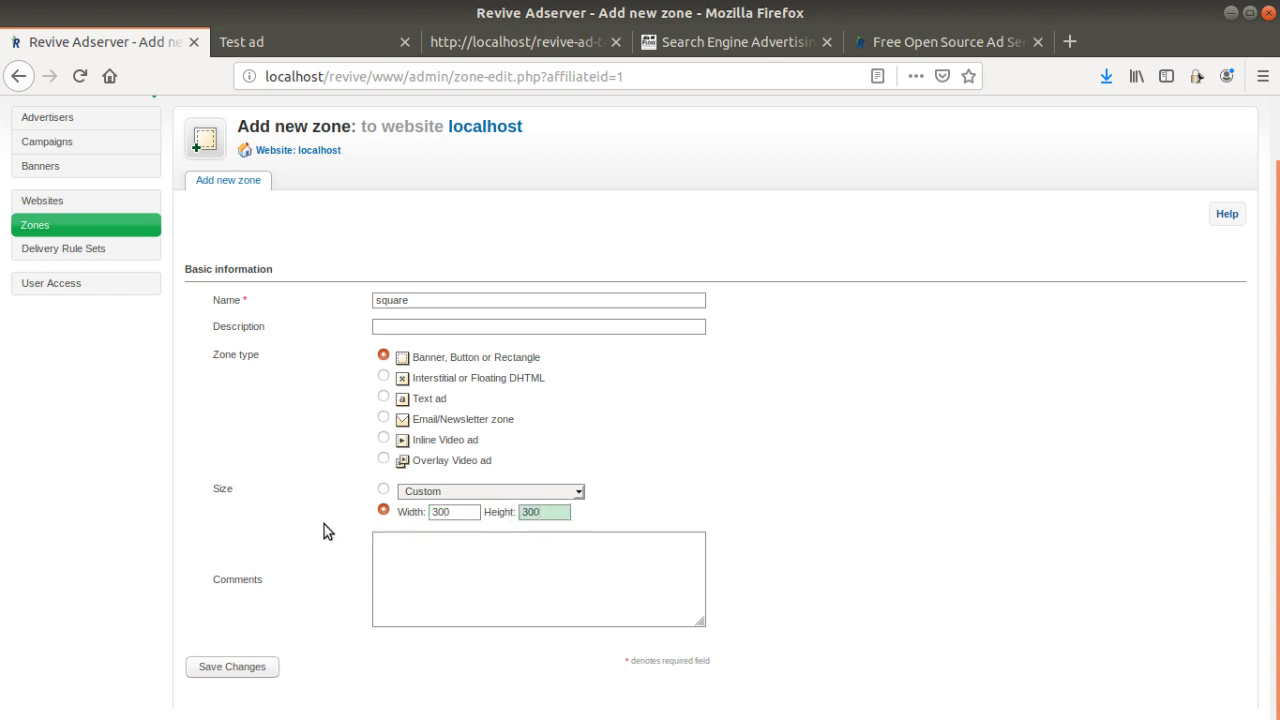
{"action": "left_click", "coordinate": [333, 588]}
{"action": "left_click", "coordinate": [250, 668]}
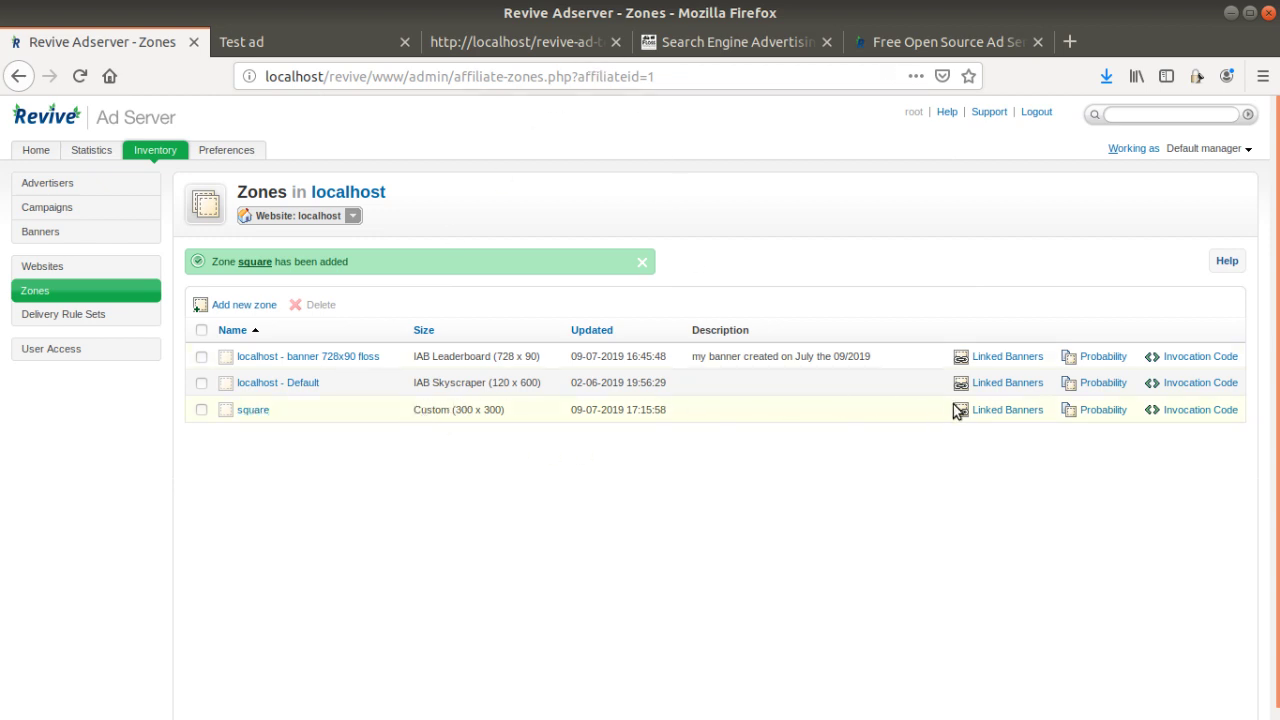
Link advertiser Floss's 'Floss - Default Campaign' to zone square
{"action": "left_click", "coordinate": [999, 416]}
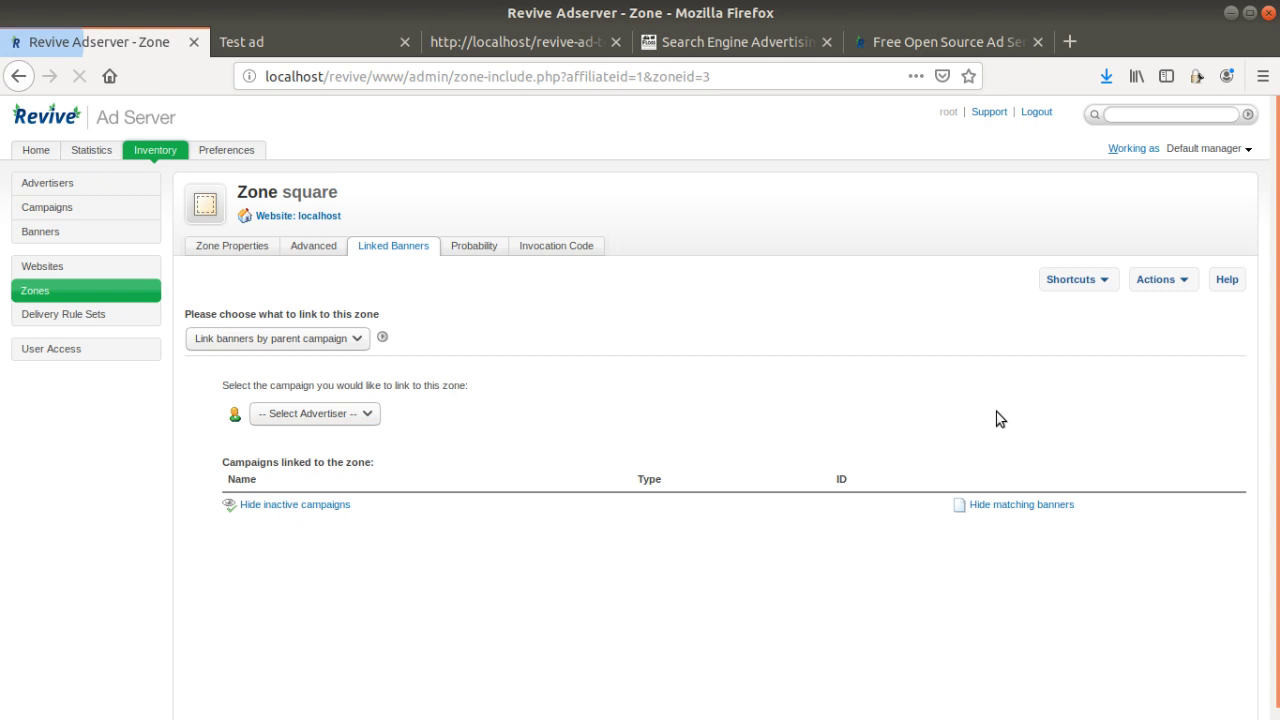
{"action": "left_click", "coordinate": [348, 418]}
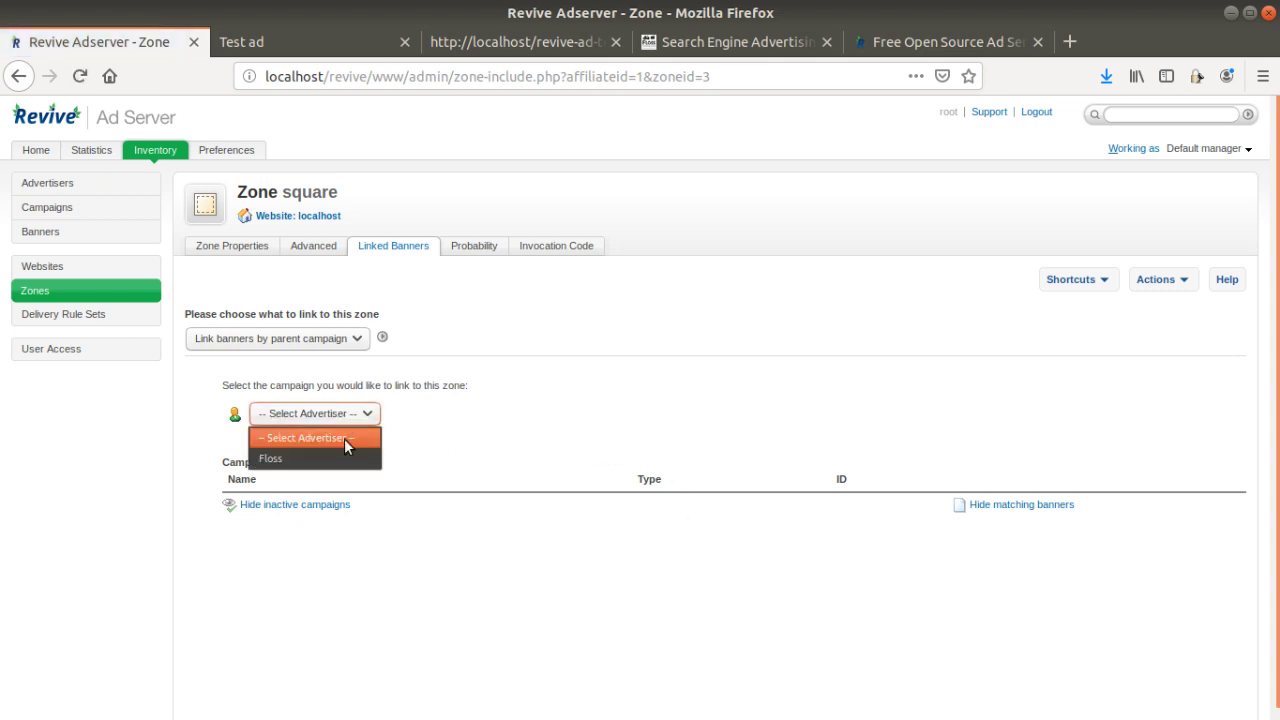
{"action": "left_click", "coordinate": [348, 460]}
{"action": "left_click", "coordinate": [443, 422]}
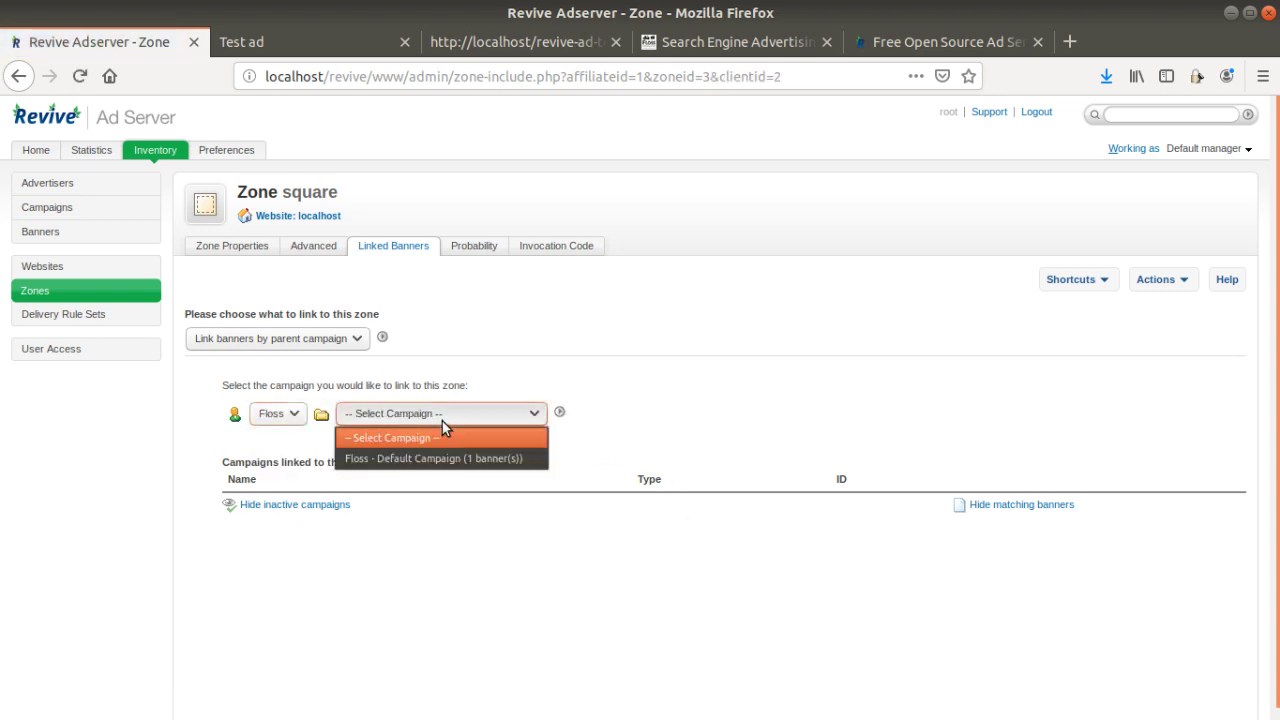
{"action": "left_click", "coordinate": [401, 460]}
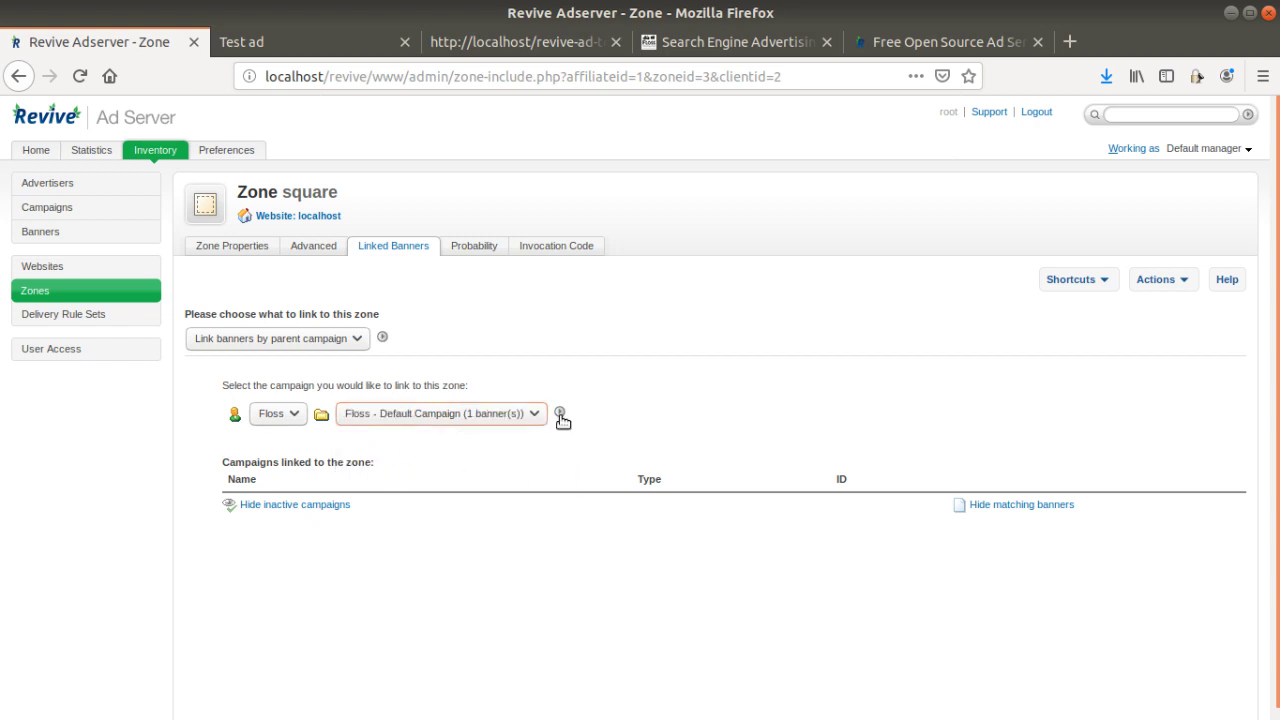
{"action": "left_click", "coordinate": [560, 413]}
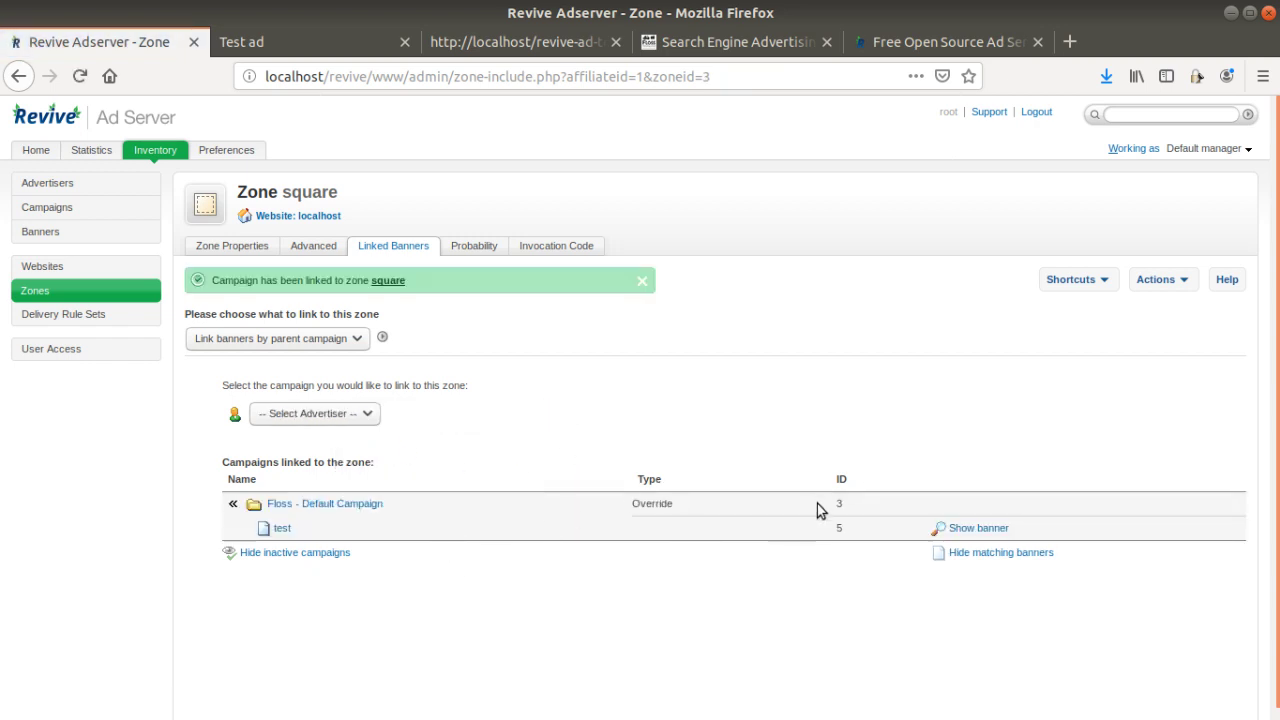
Preview the linked test banner, check the course steps, and return to the zone
{"action": "left_click", "coordinate": [955, 528]}
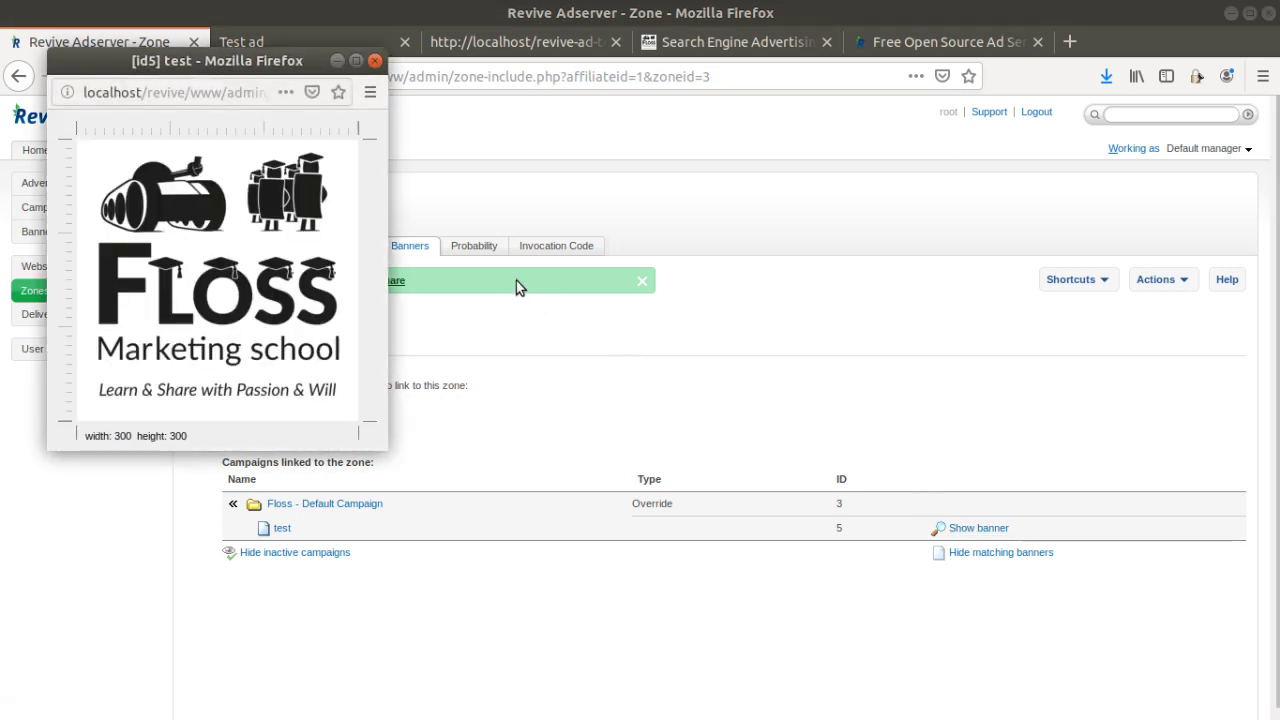
{"action": "left_click", "coordinate": [375, 61]}
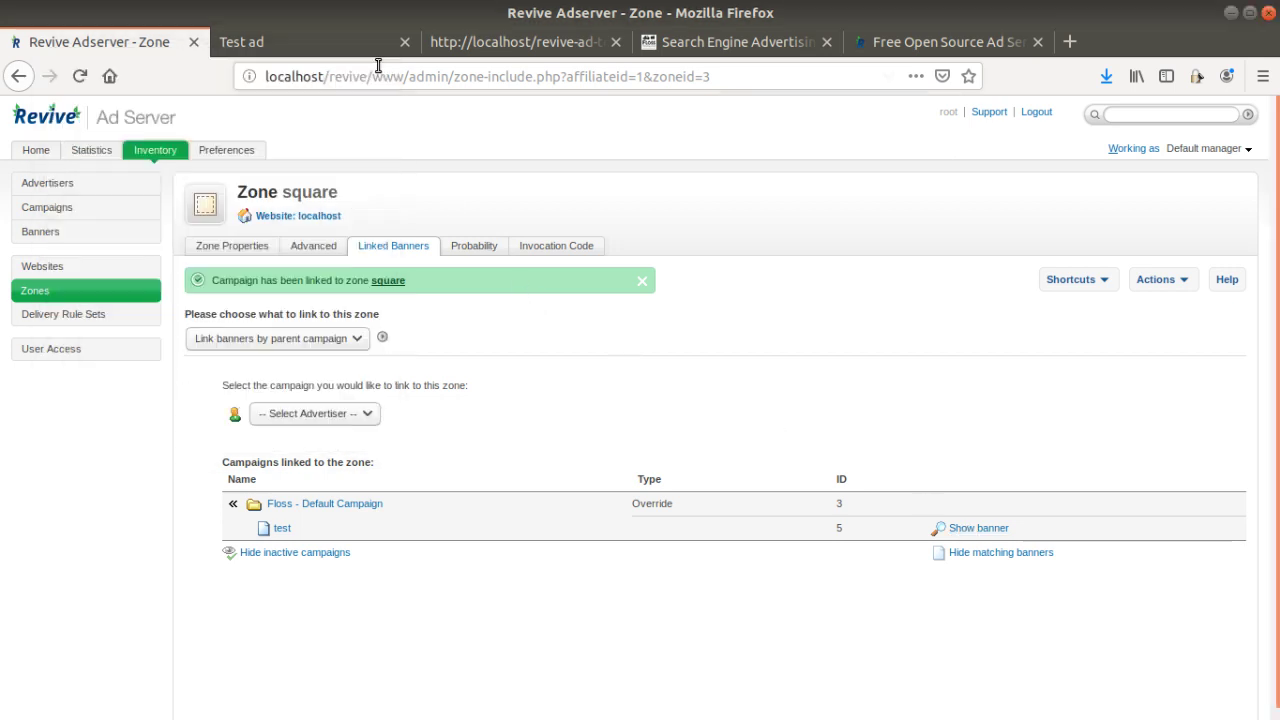
{"action": "left_click", "coordinate": [730, 42]}
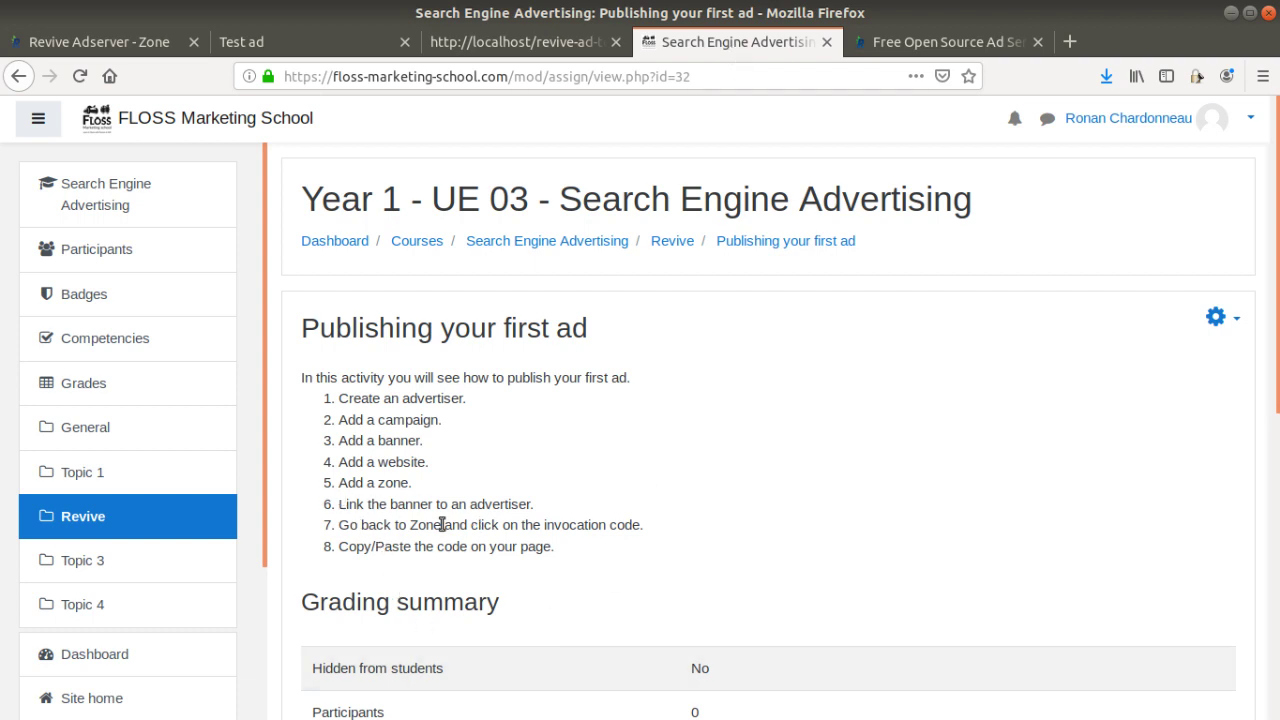
{"action": "left_click", "coordinate": [105, 42]}
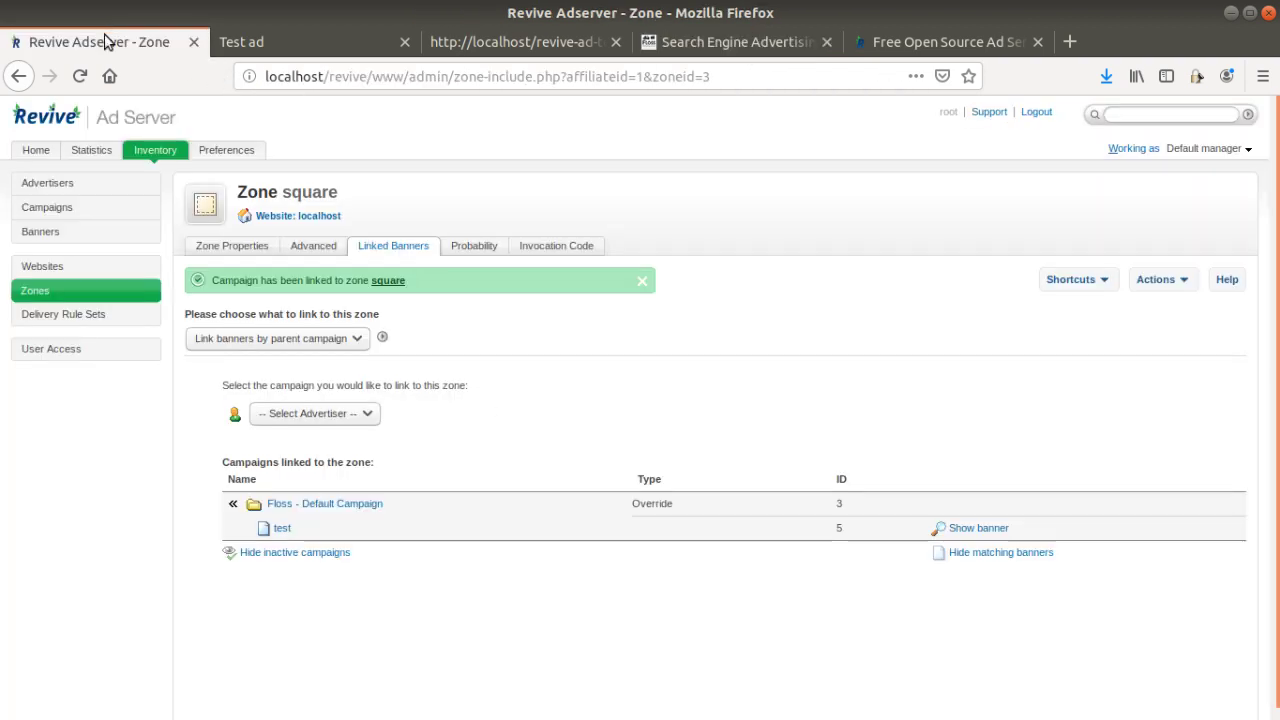
Open the square zone's invocation code, keeping the Asynchronous JS Tag type
{"action": "left_click", "coordinate": [60, 296]}
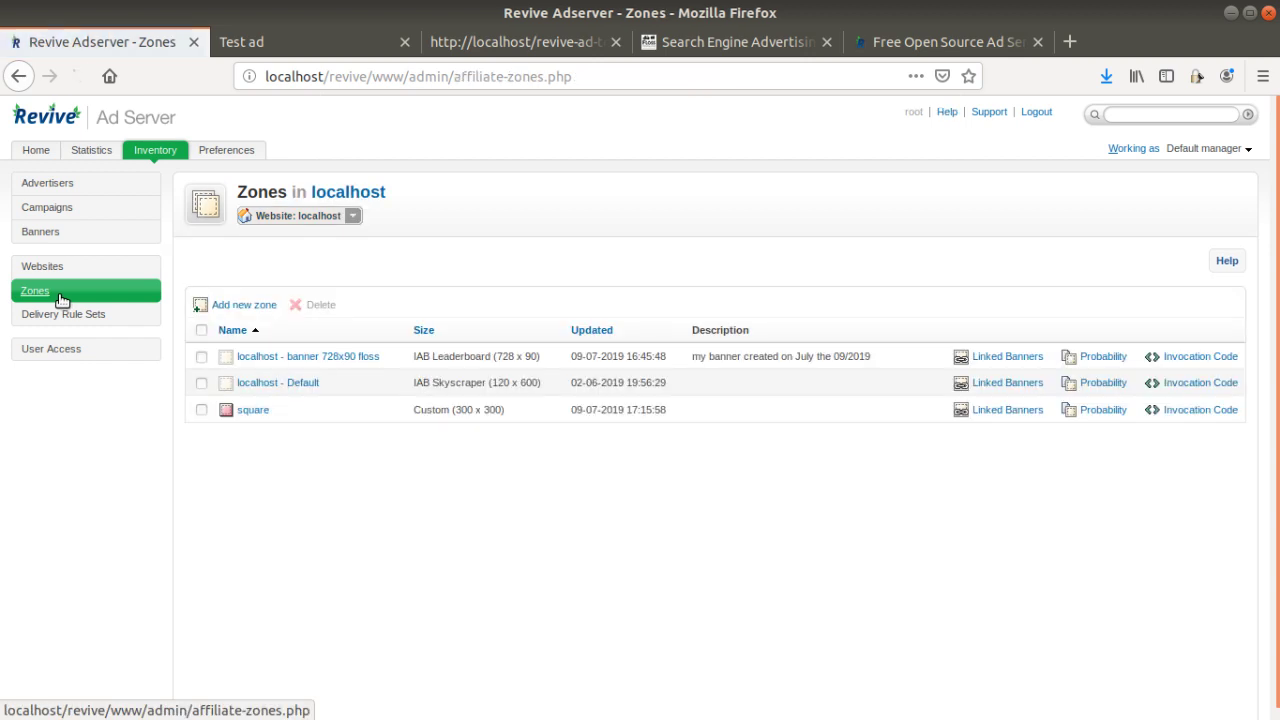
{"action": "left_click", "coordinate": [1178, 412]}
{"action": "left_click", "coordinate": [623, 503]}
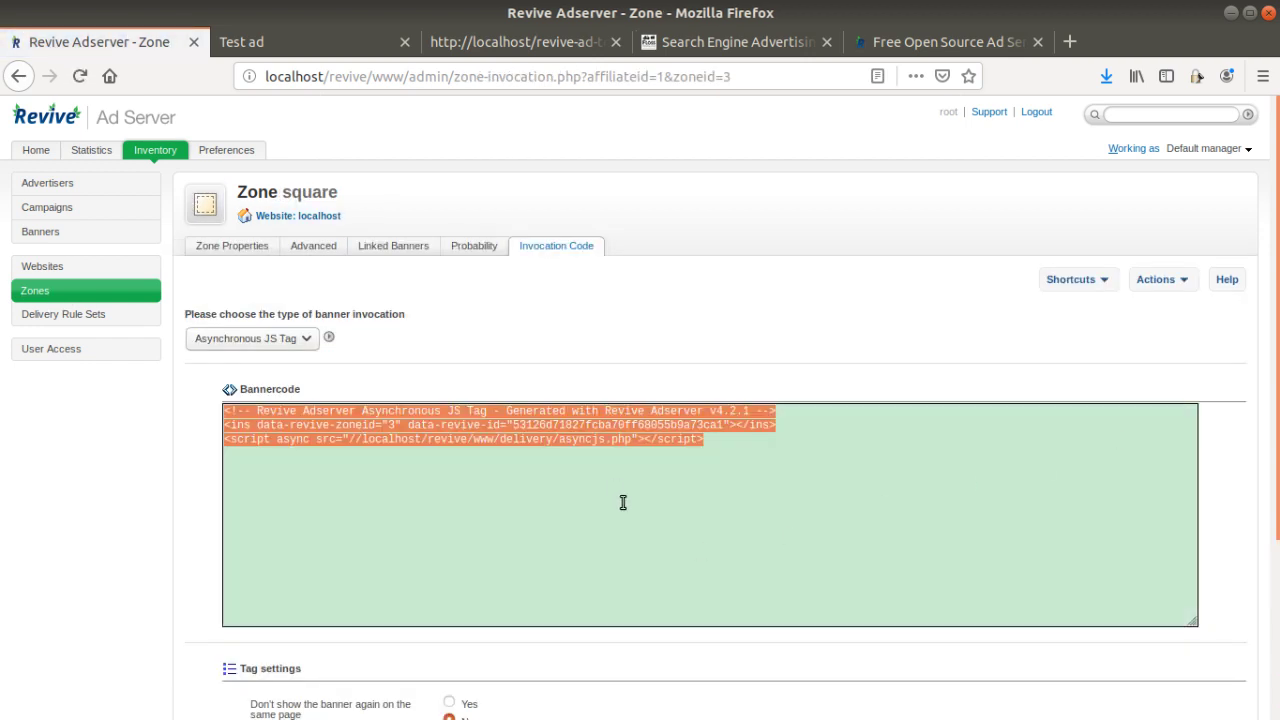
{"action": "left_click", "coordinate": [300, 342]}
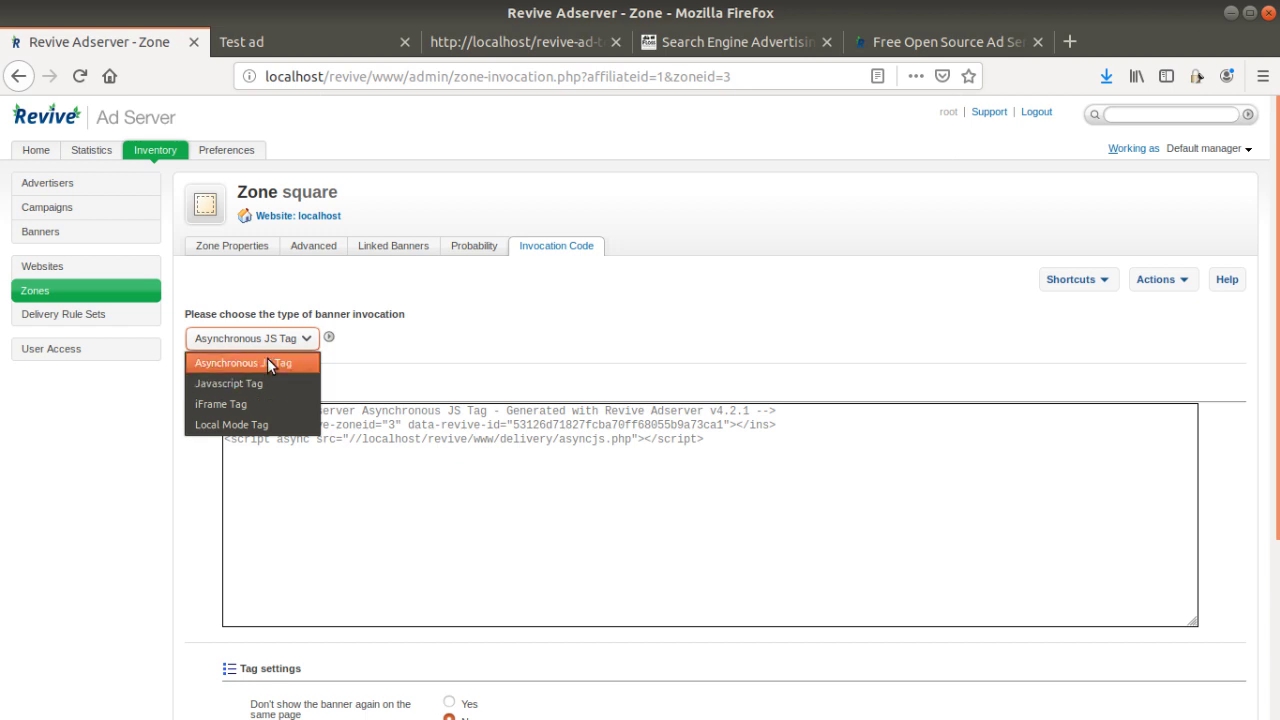
{"action": "left_click", "coordinate": [267, 363]}
{"action": "left_click", "coordinate": [333, 441]}
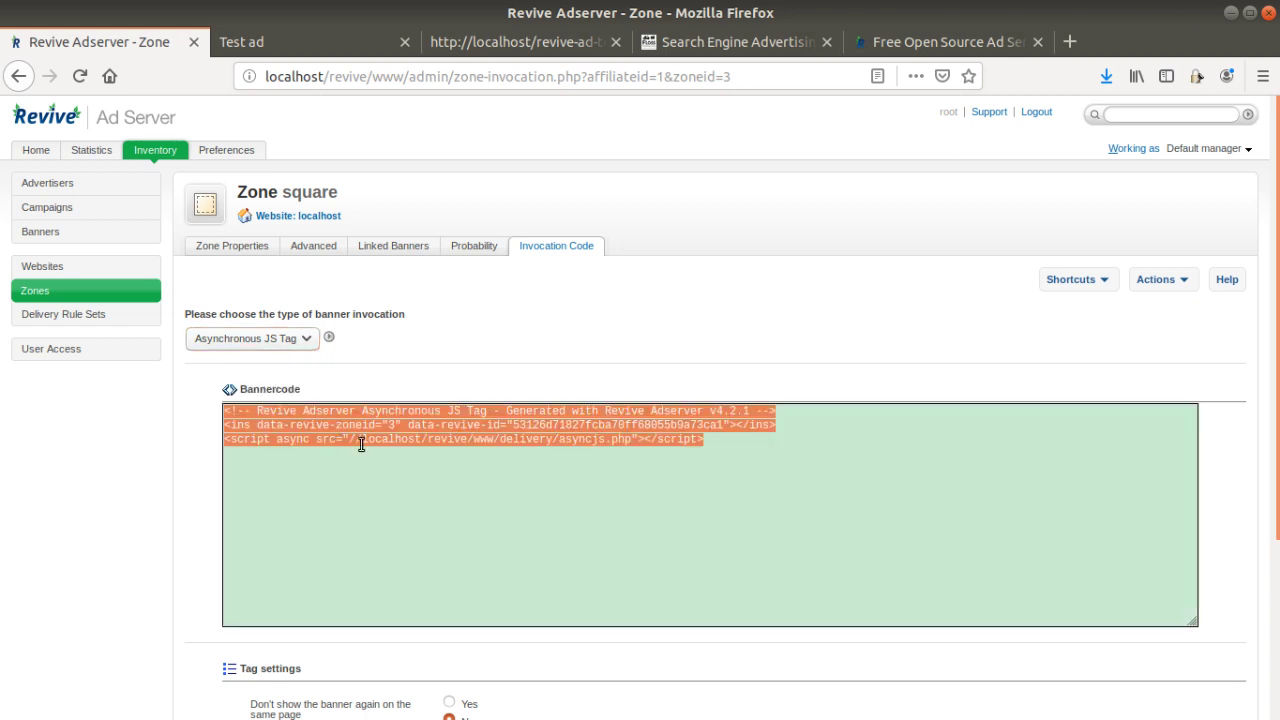
Set the target frame to New window, refresh, and copy the updated tag
{"action": "scroll", "coordinate": [398, 457], "scroll_direction": "down", "scroll_amount": 4}
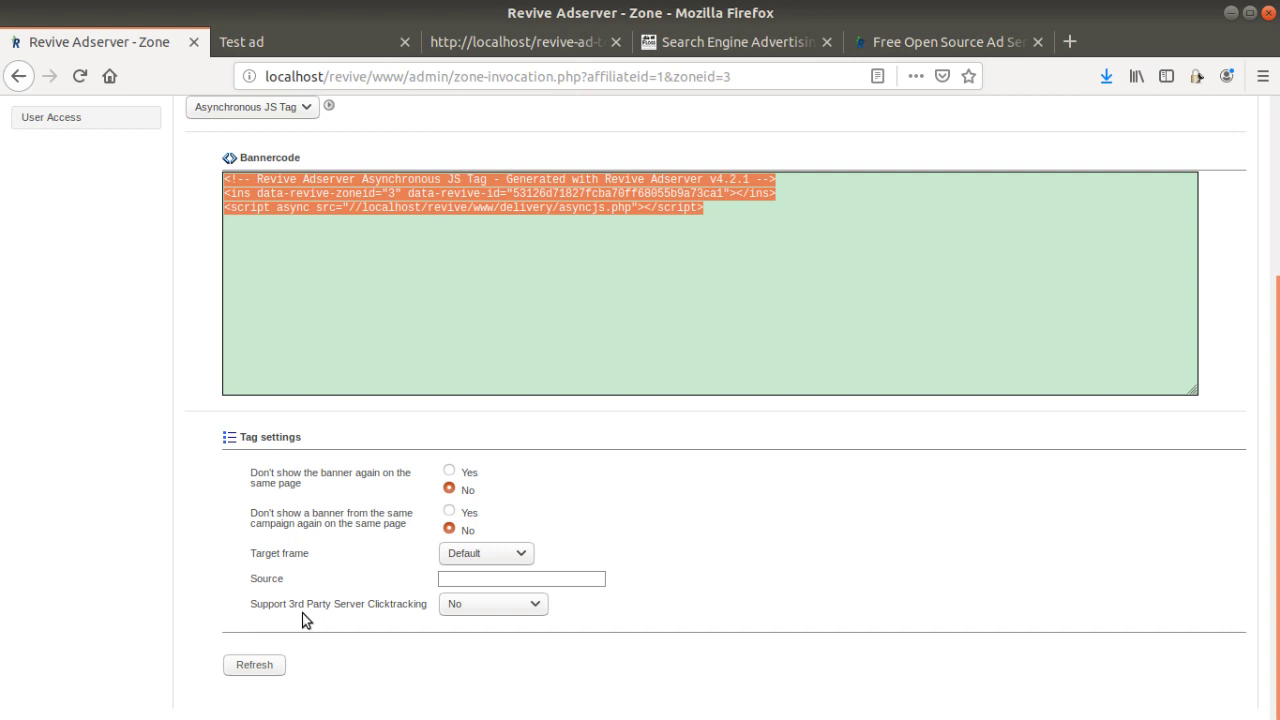
{"action": "left_click", "coordinate": [495, 556]}
{"action": "left_click", "coordinate": [495, 599]}
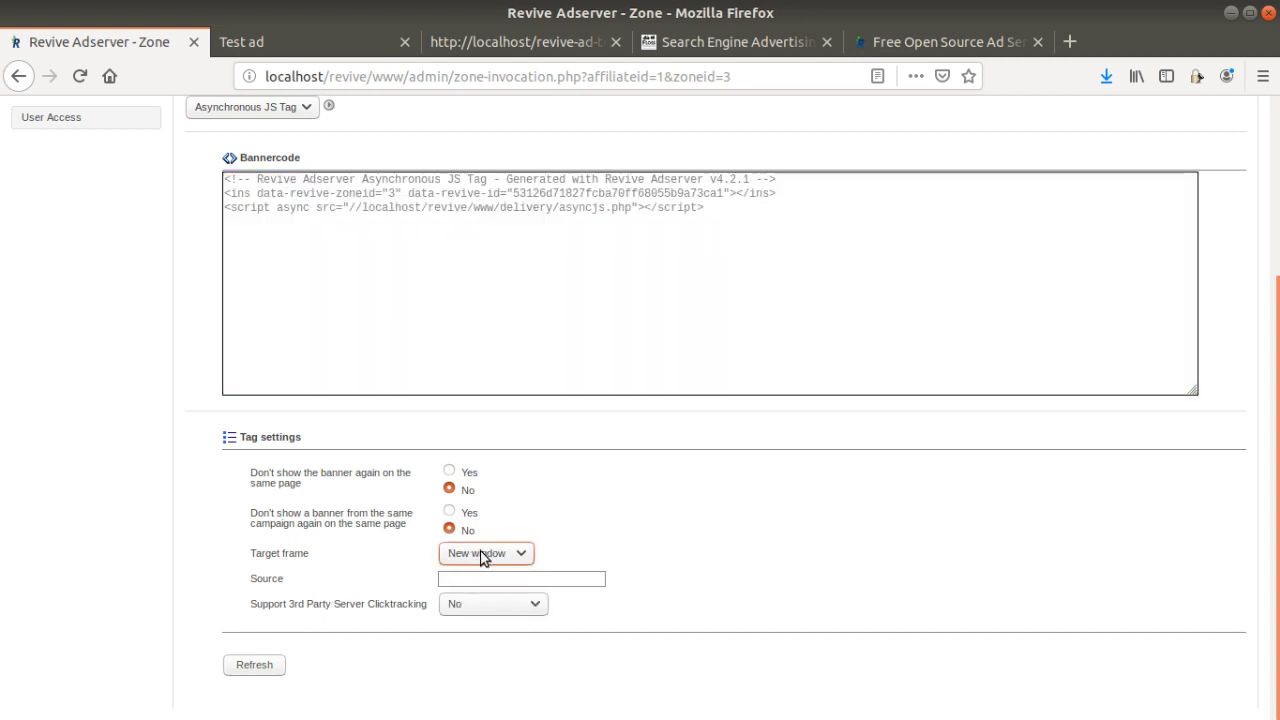
{"action": "left_click", "coordinate": [243, 665]}
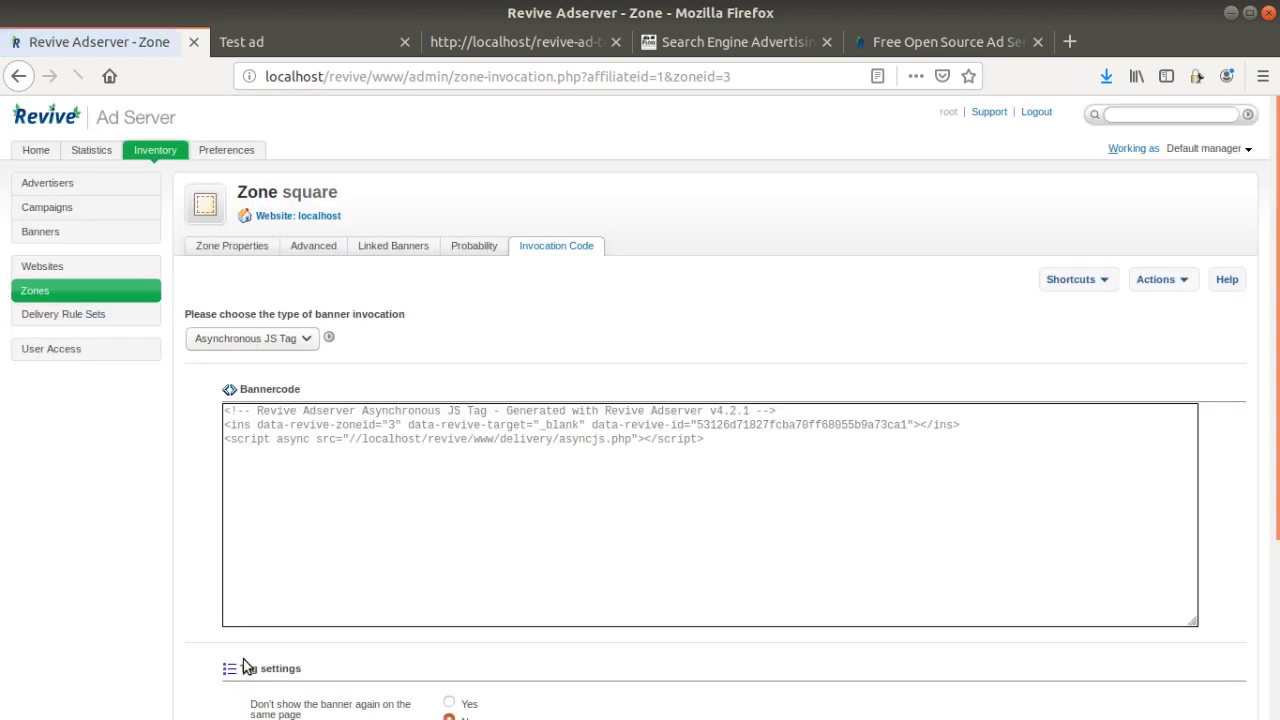
{"action": "left_click", "coordinate": [383, 455]}
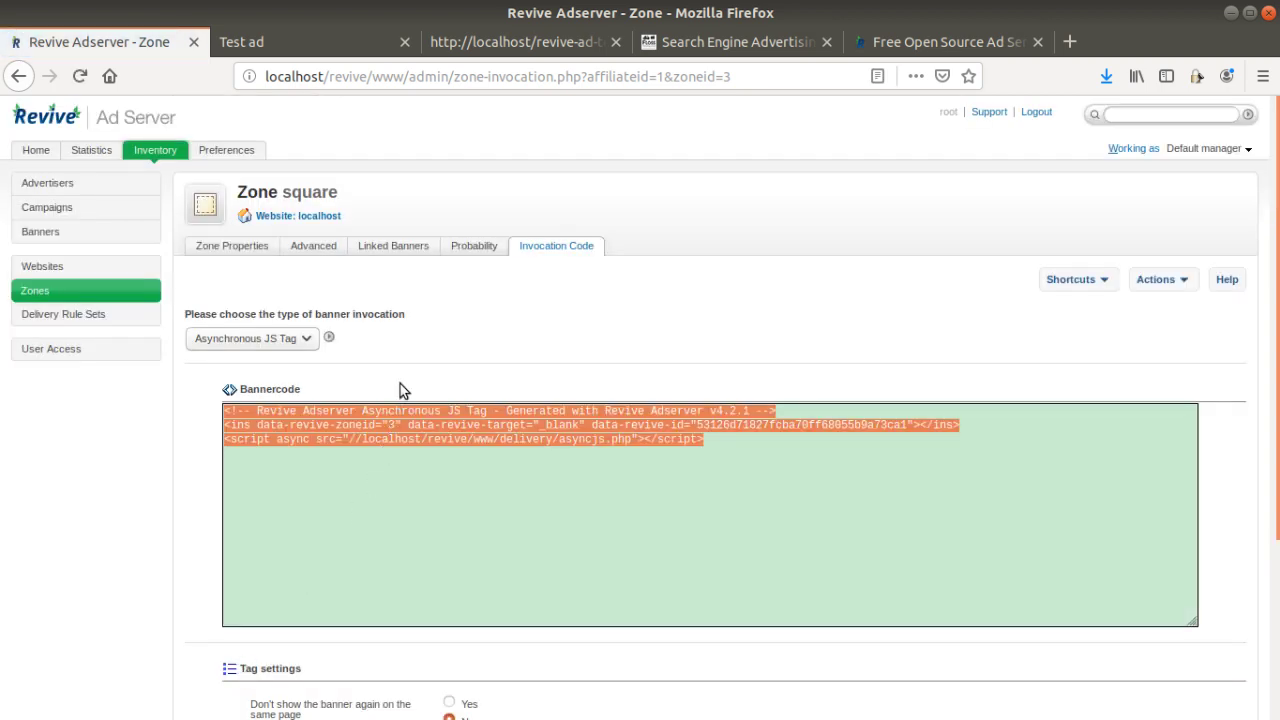
{"action": "left_click", "coordinate": [449, 493]}
Paste the tag into revive-ad-test.html, save it, and reload the Test ad page
{"action": "key", "text": "alt+Tab"}
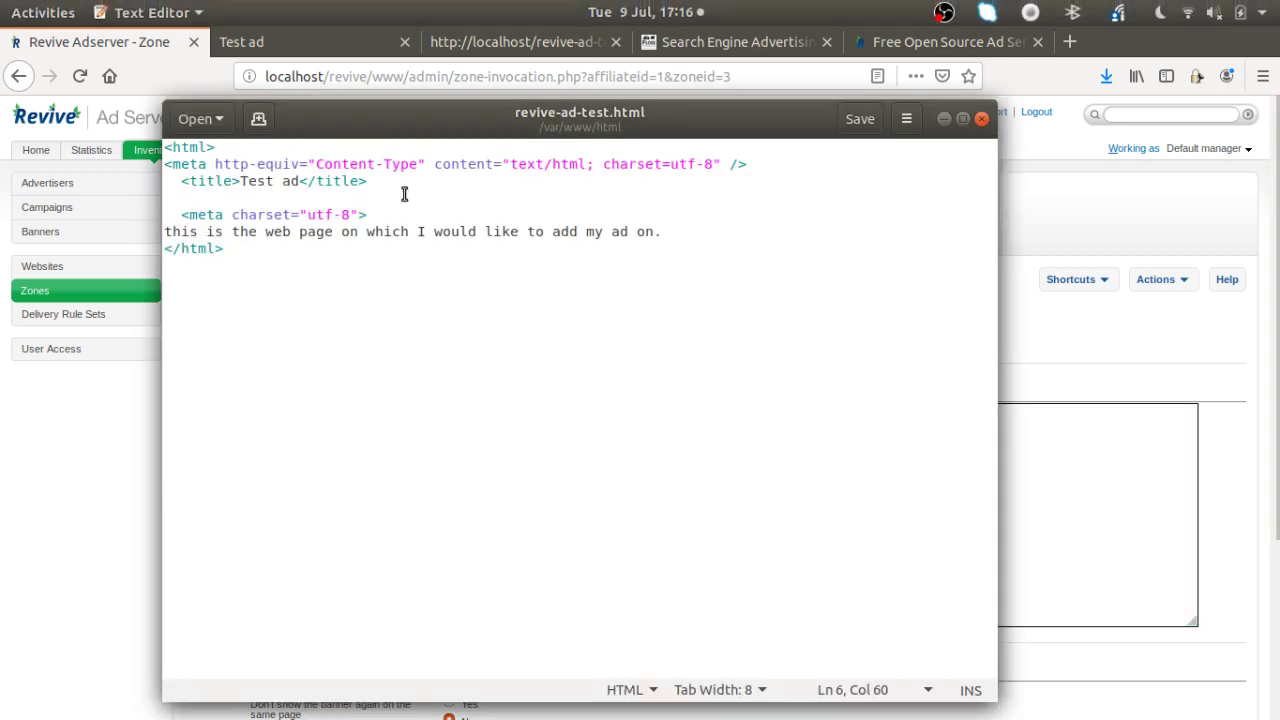
{"action": "left_click", "coordinate": [403, 201]}
{"action": "type", "text": "<!-- Revive Adserver Asynchronous JS Tag - Generated with Revive Adserver v4.2.1 --> <ins data-revive-zoneid=\"3\" data-revive-target=\"_blank\" data-revive-id=\"53126d71827fcba70ff68055b9a73ca1\"></ins> <script async src=\"//localhost/revive/www/delivery/asyncjs.php\"></script>"}
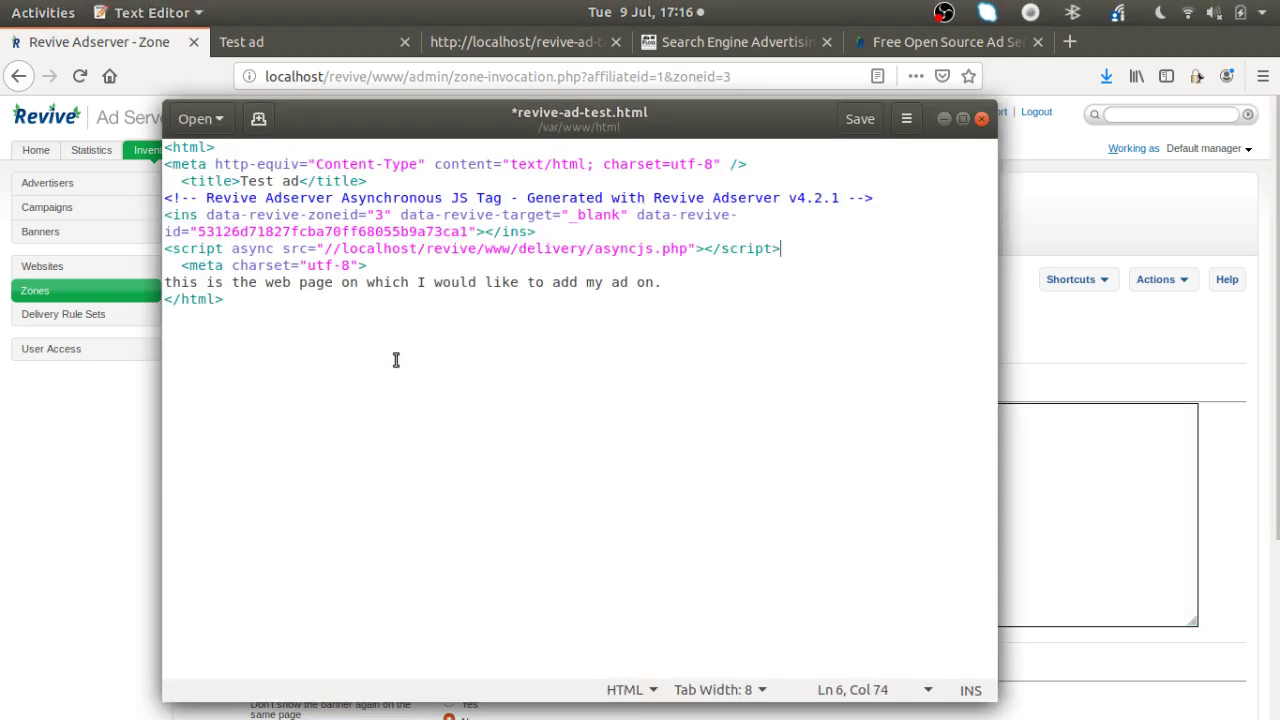
{"action": "key", "text": "ctrl+s"}
{"action": "left_click", "coordinate": [95, 462]}
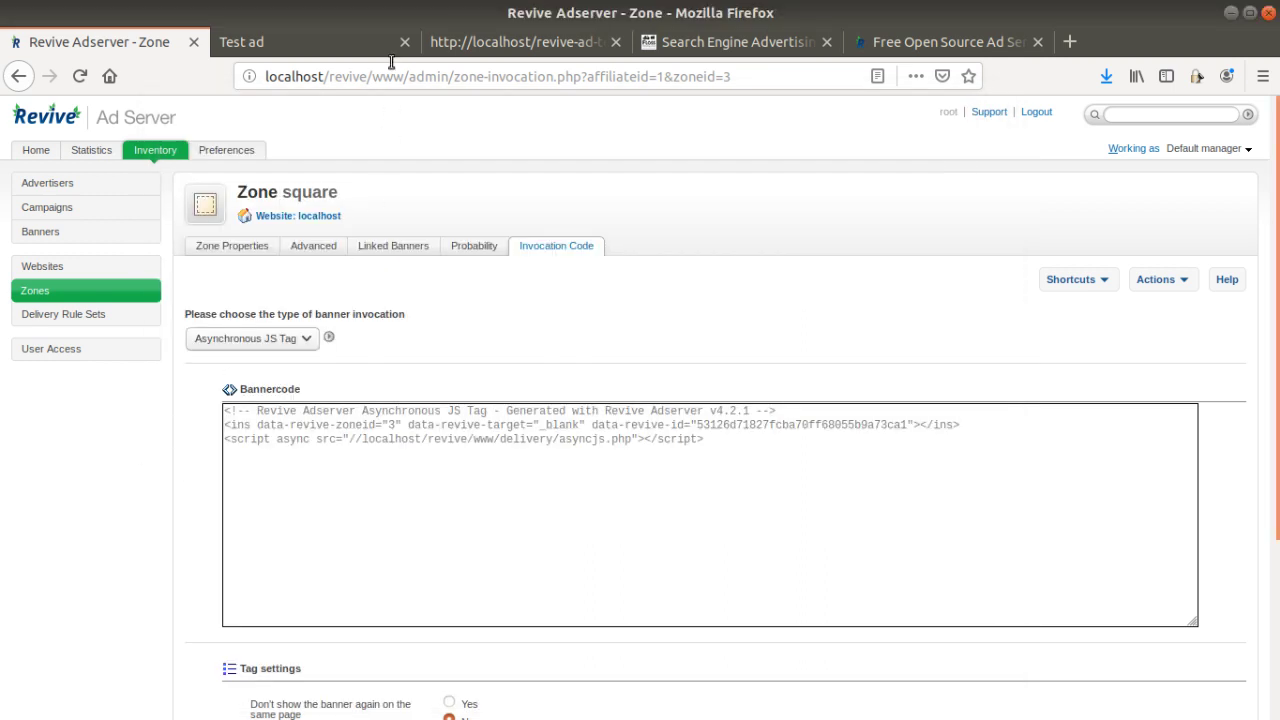
{"action": "left_click", "coordinate": [347, 46]}
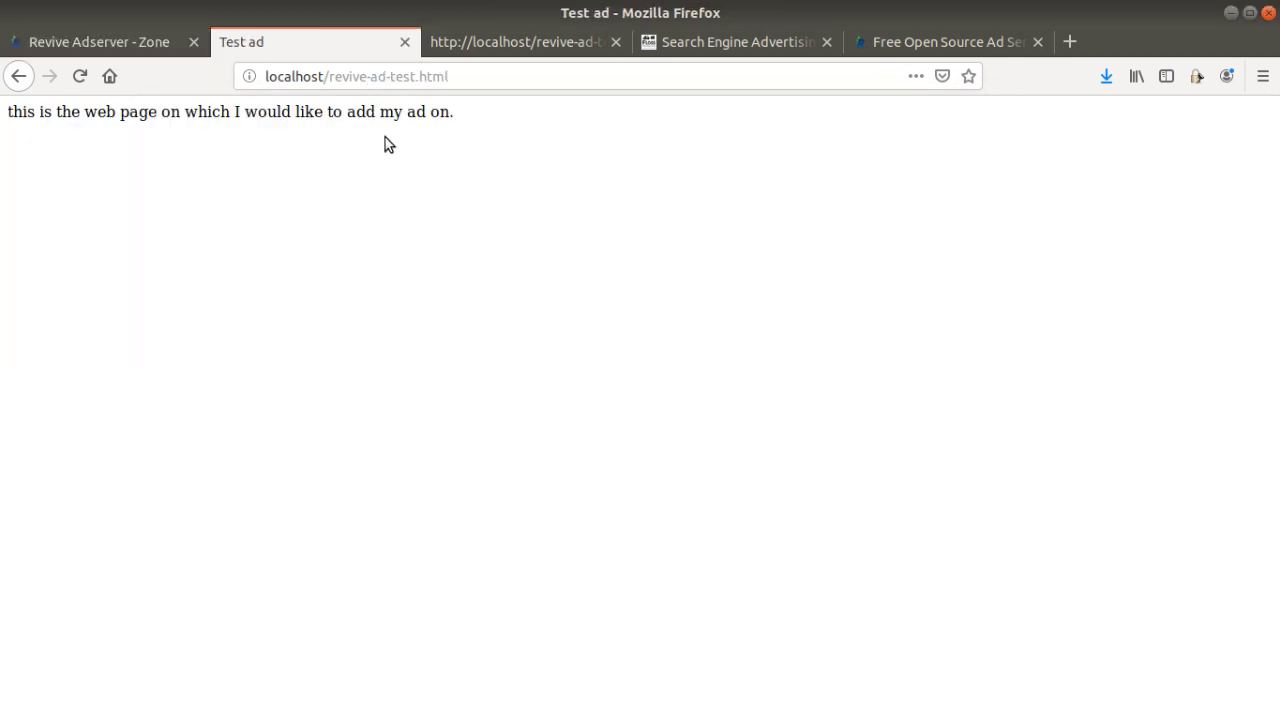
{"action": "key", "text": "F5"}
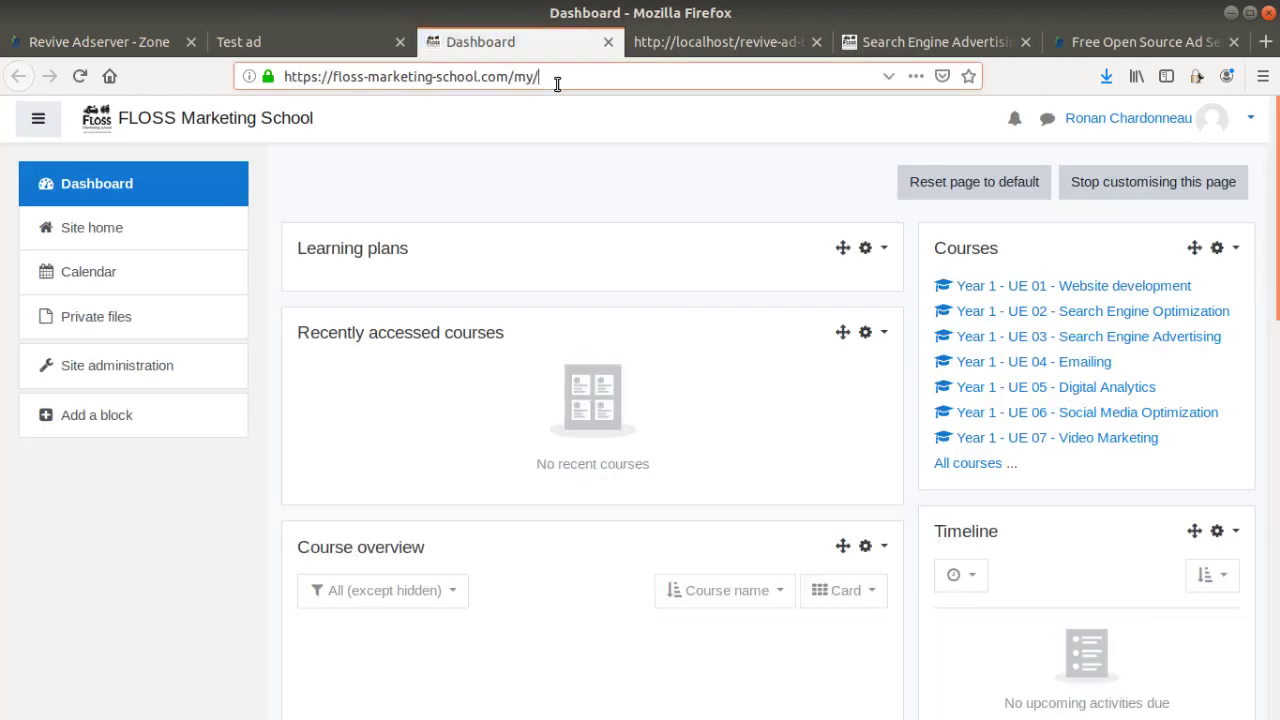
Go back to the square zone's invocation code and select localhost in the address bar
{"action": "left_click_drag", "start_coordinate": [555, 77], "coordinate": [285, 77]}
{"action": "left_click", "coordinate": [170, 42]}
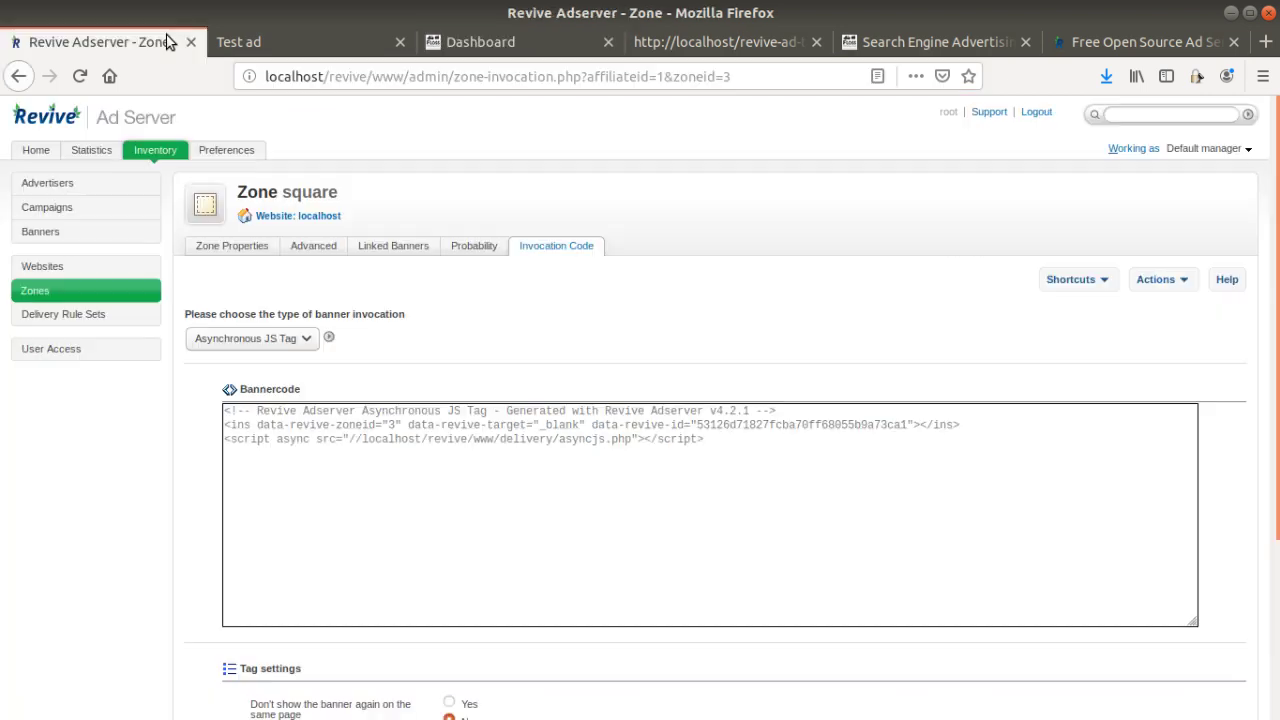
{"action": "left_click", "coordinate": [466, 425]}
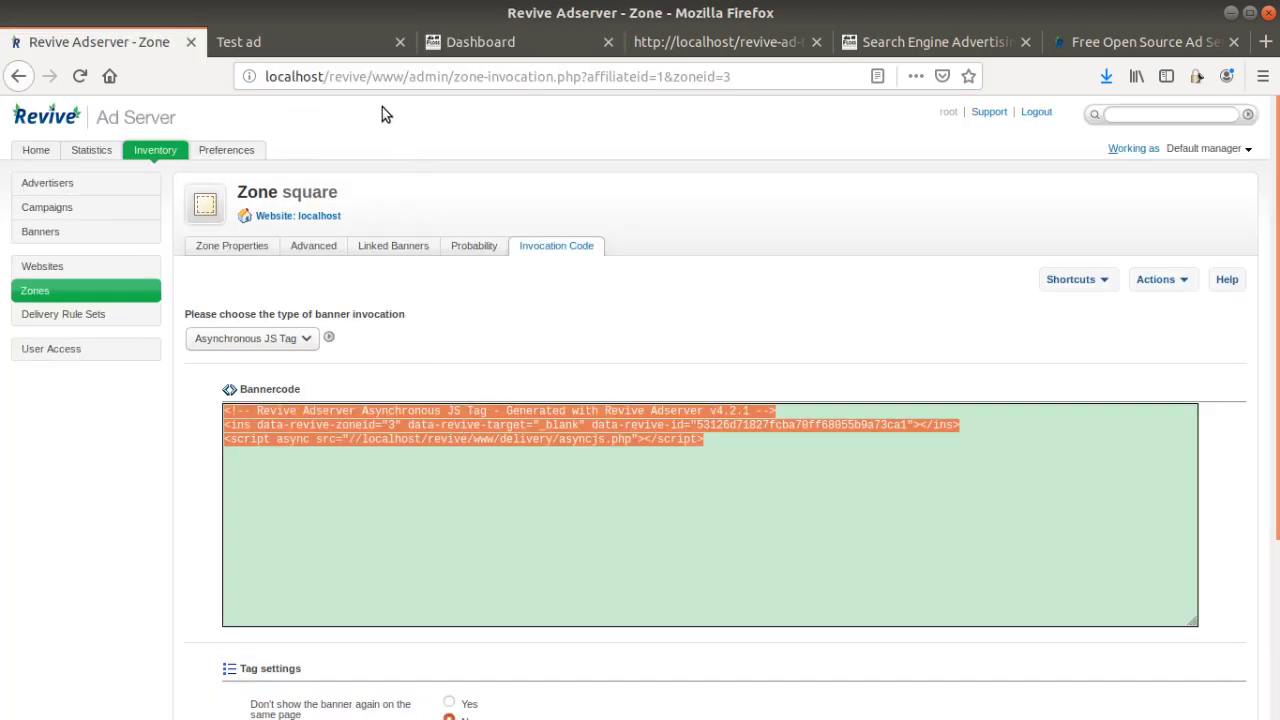
{"action": "left_click", "coordinate": [325, 78]}
{"action": "left_click_drag", "start_coordinate": [325, 80], "coordinate": [262, 80]}
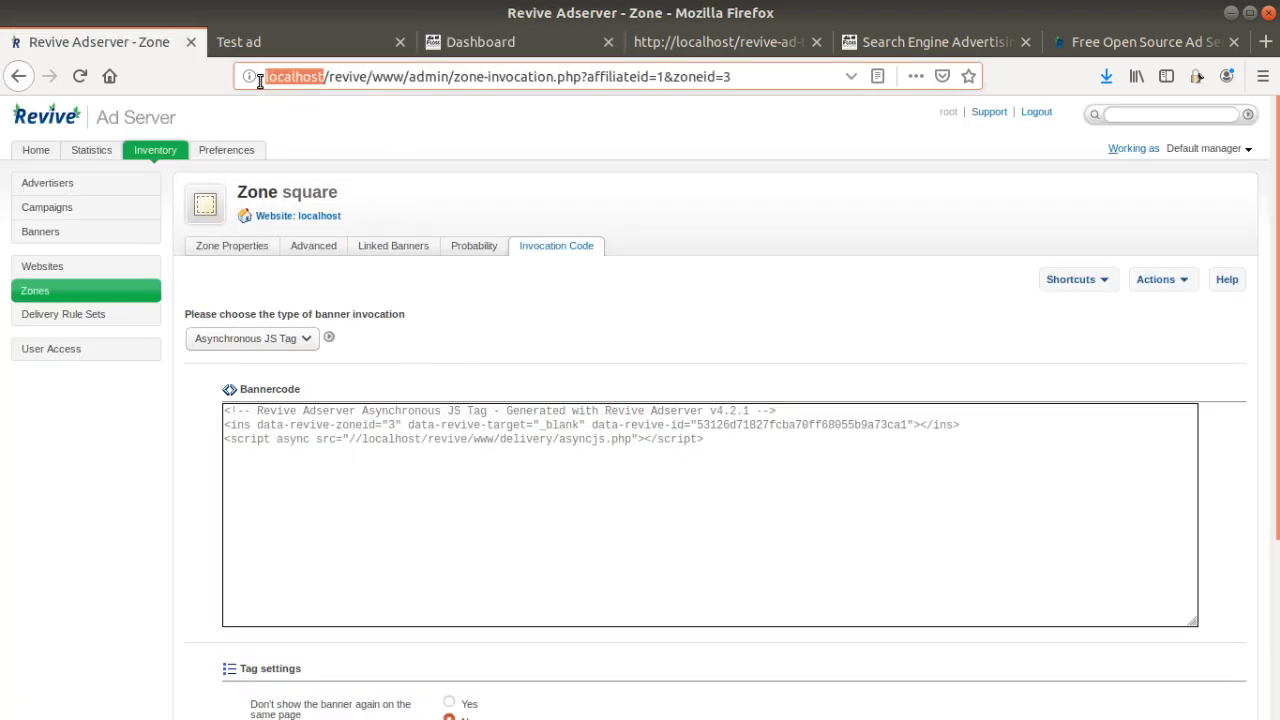